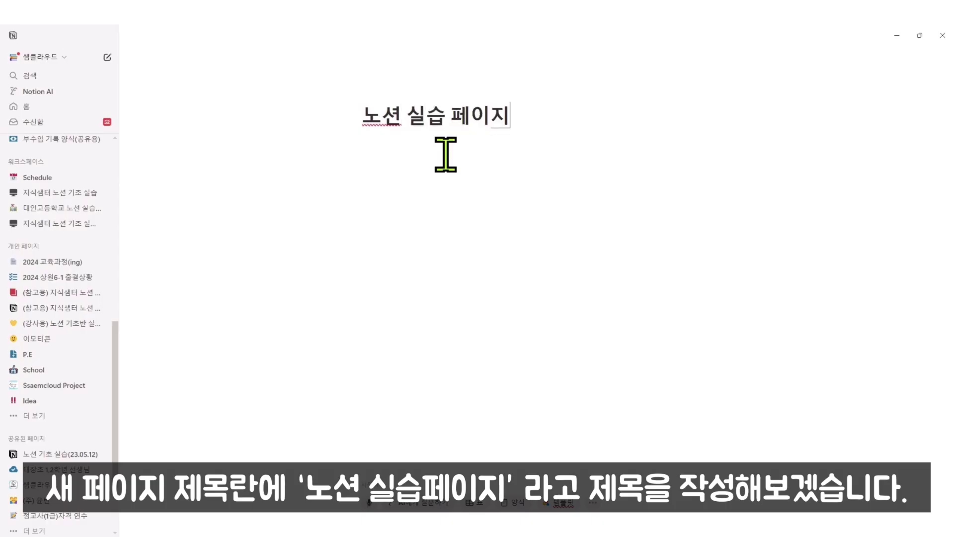
Step: Add an icon to the 노션 실습 페이지 page and look through the available emojis
mouse_move(381, 120)
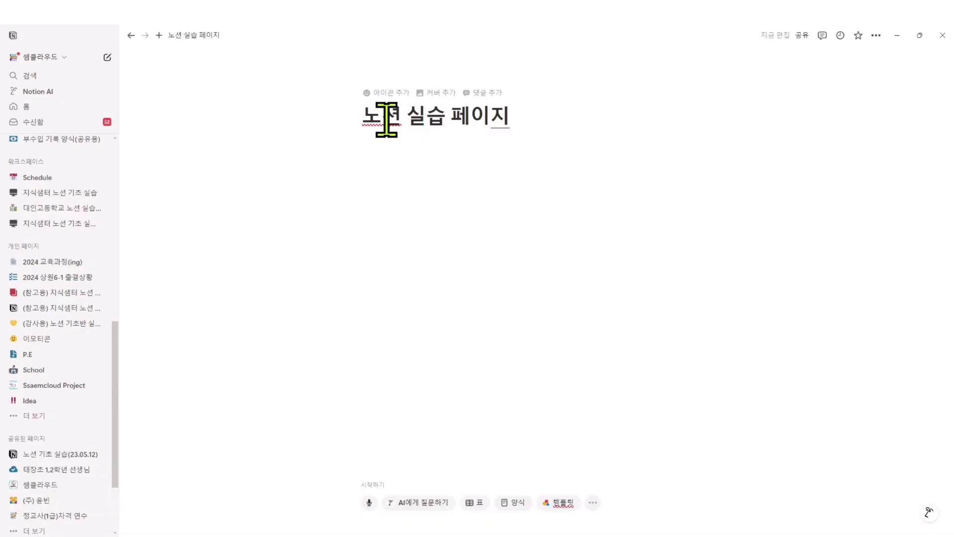
left_click(390, 93)
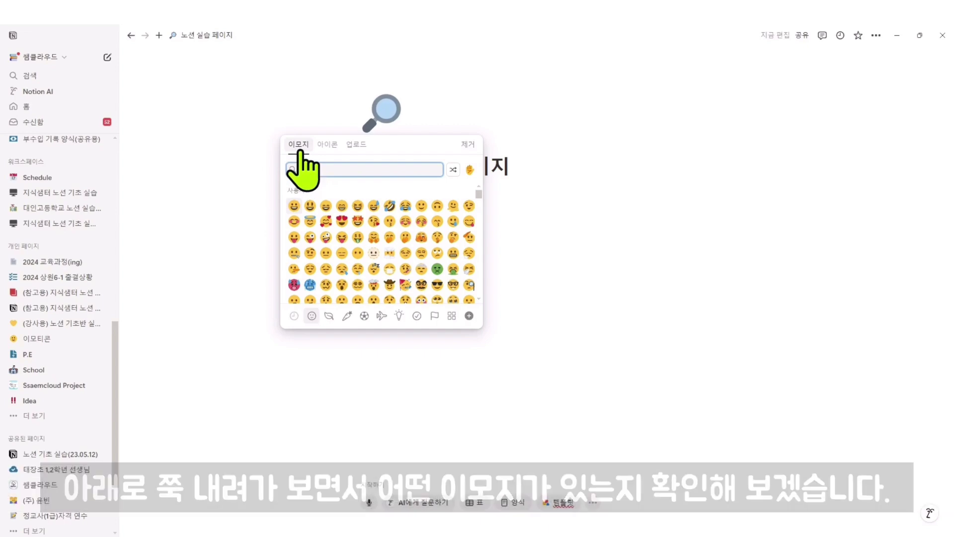
scroll(396, 249, "down", 3)
scroll(396, 249, "down", 5)
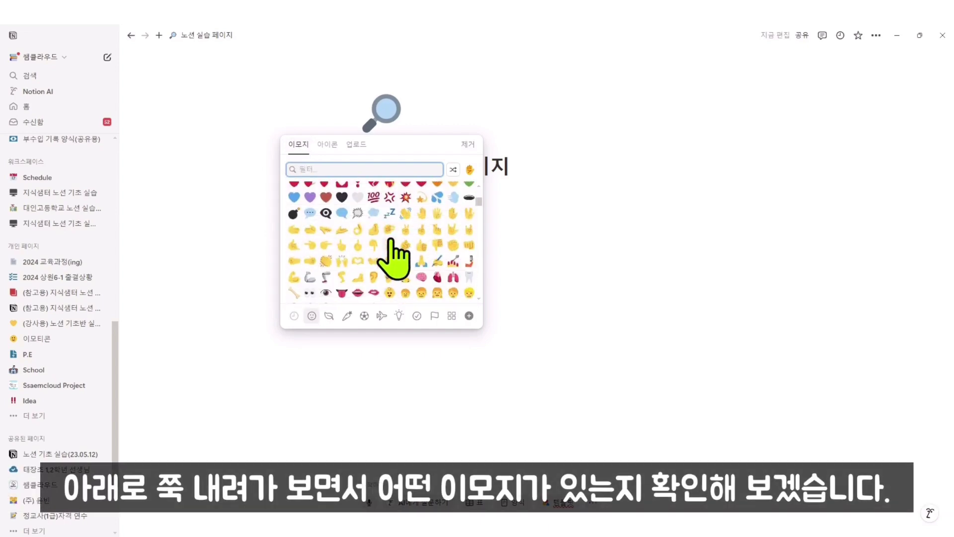
scroll(389, 239, "down", 2)
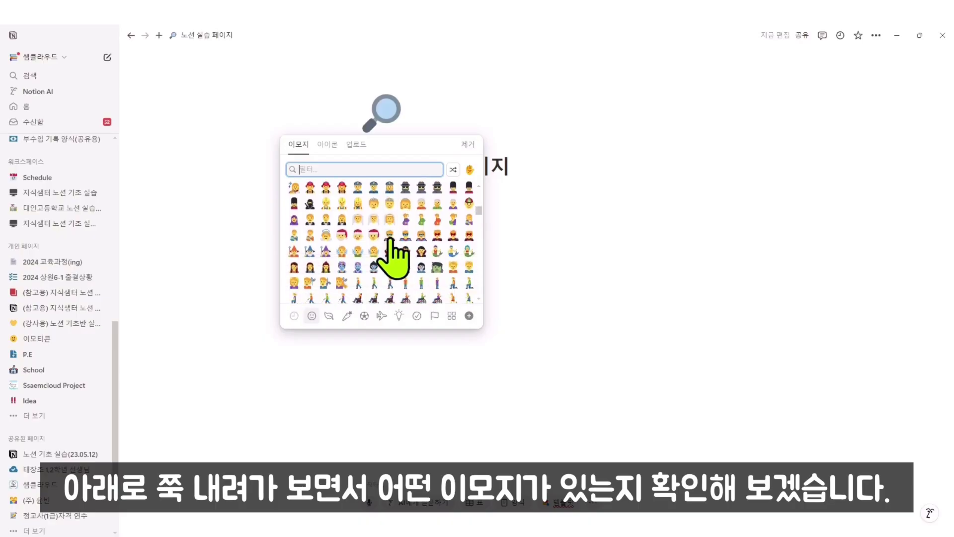
Step: Browse the simple icon set, check the colour variants of the circled right arrow, and view the image upload option
left_click(333, 144)
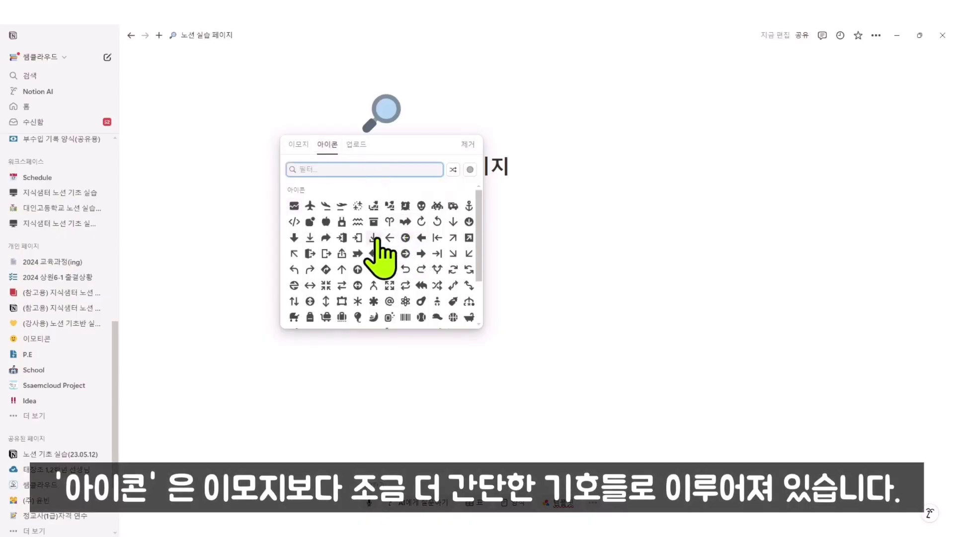
scroll(380, 255, "down", 5)
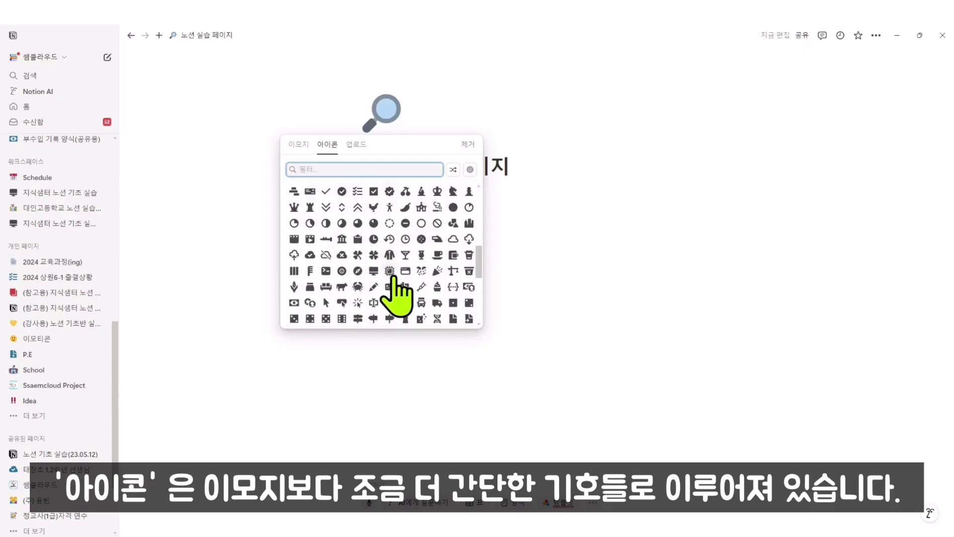
scroll(404, 298, "down", 2)
scroll(404, 296, "up", 10)
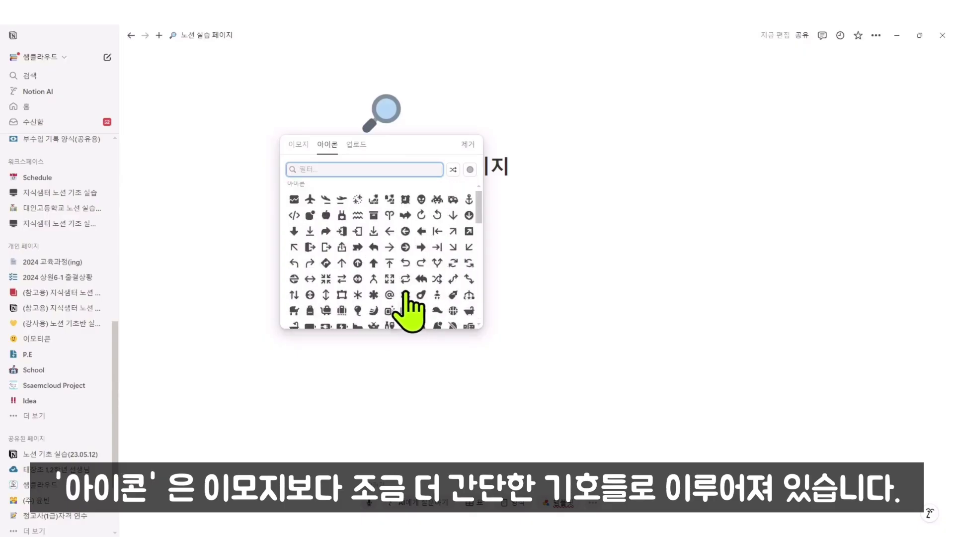
left_click(405, 253)
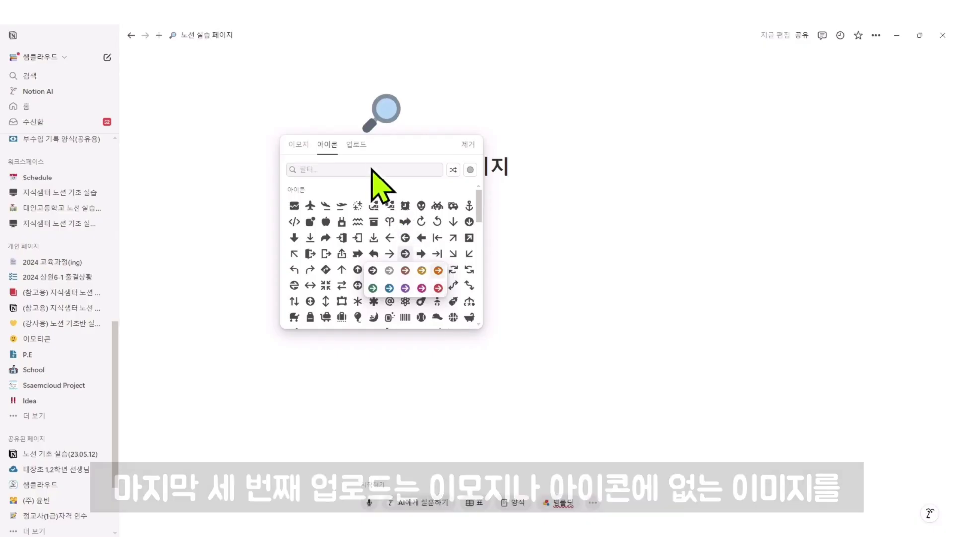
left_click(356, 145)
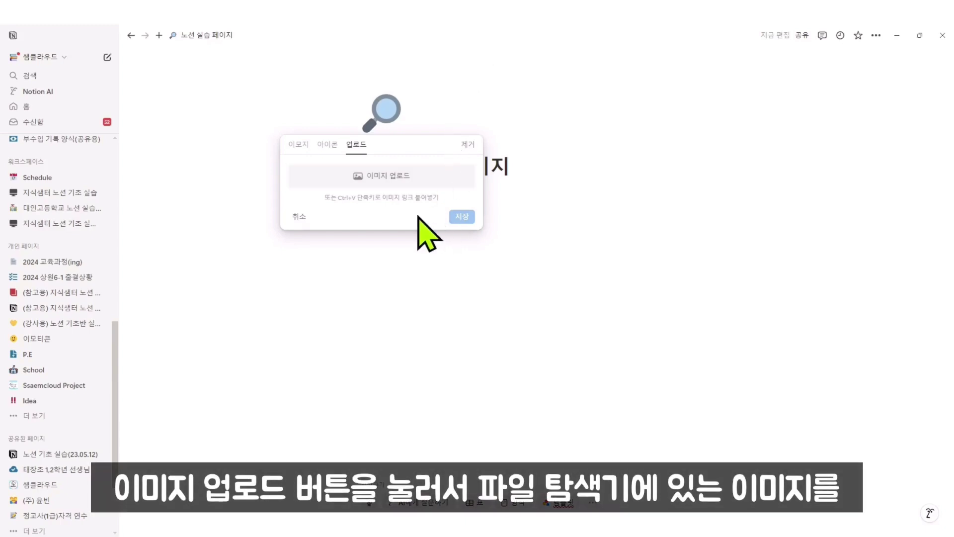
Step: Search the emojis for 학교 and set the school building emoji as the page icon
left_click(298, 145)
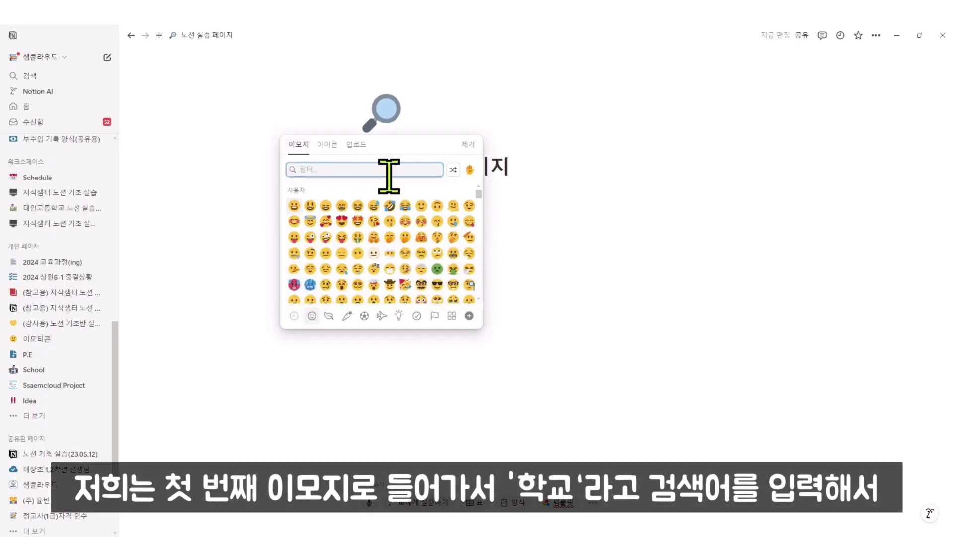
type("학교")
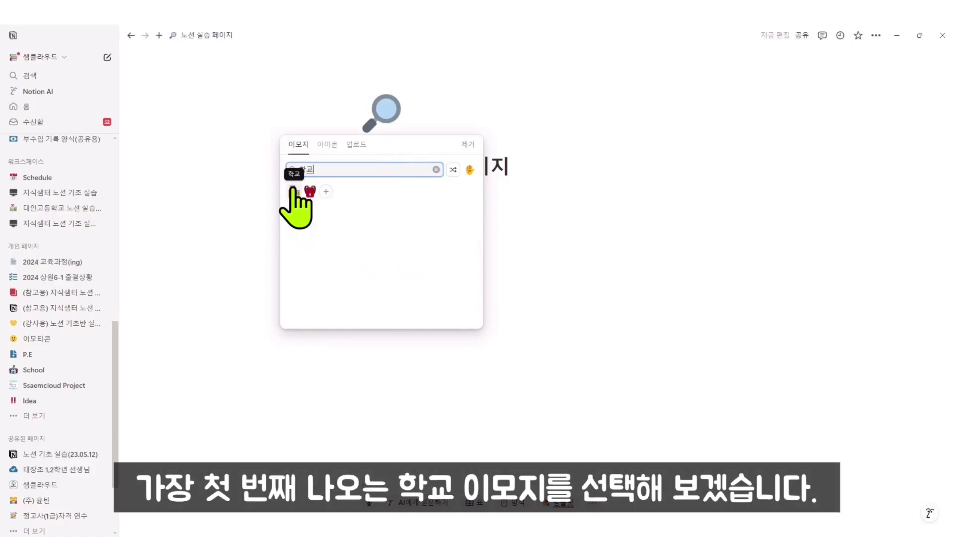
left_click(293, 191)
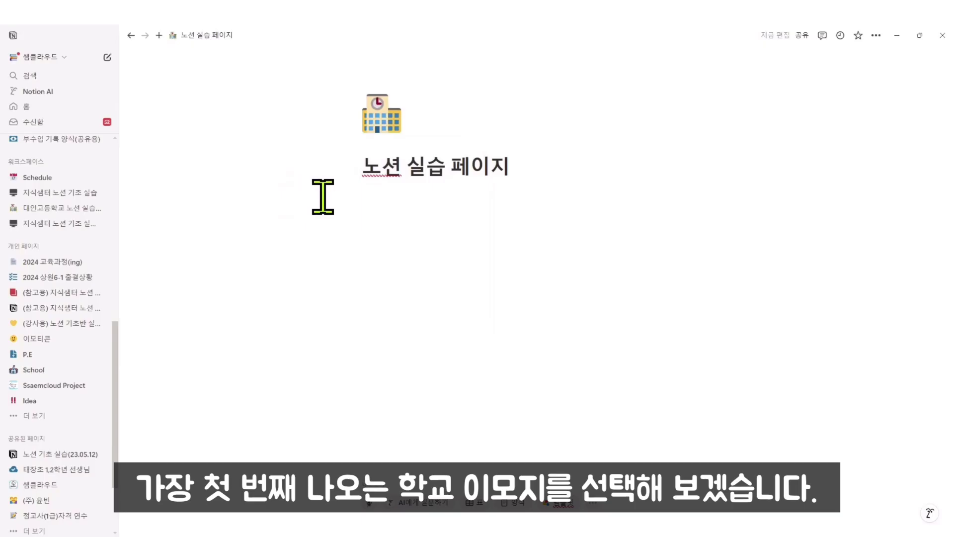
Step: Add a cover image to the page and look through the gallery of replacement covers
mouse_move(371, 169)
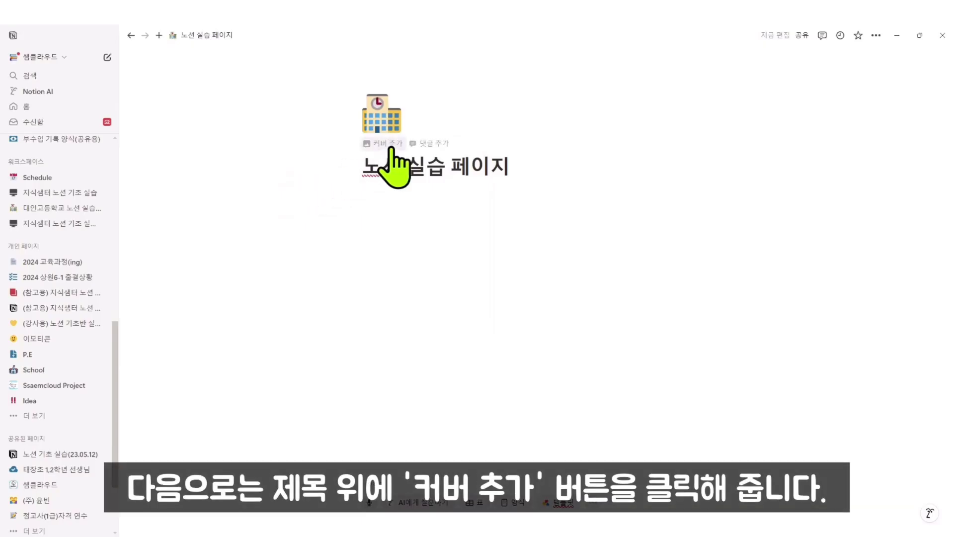
left_click(392, 148)
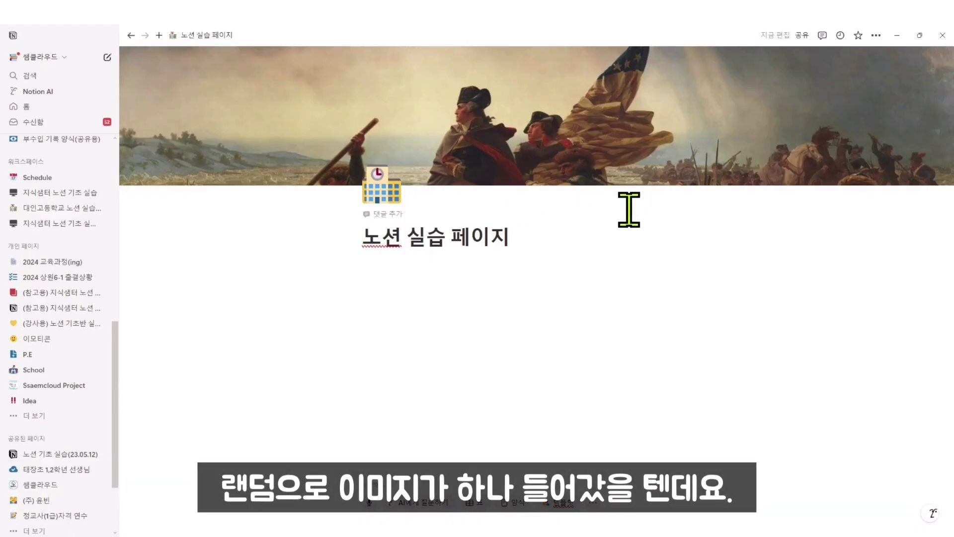
mouse_move(656, 170)
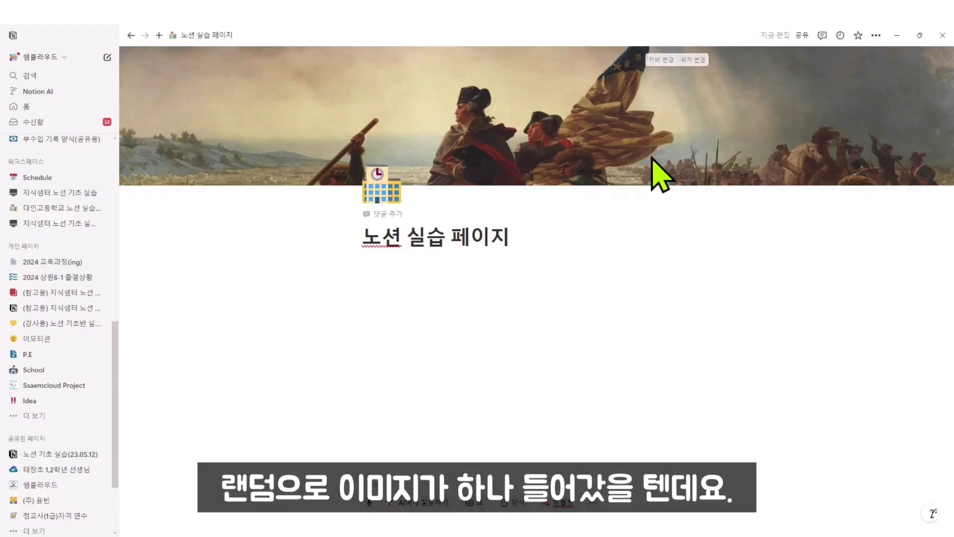
left_click(662, 60)
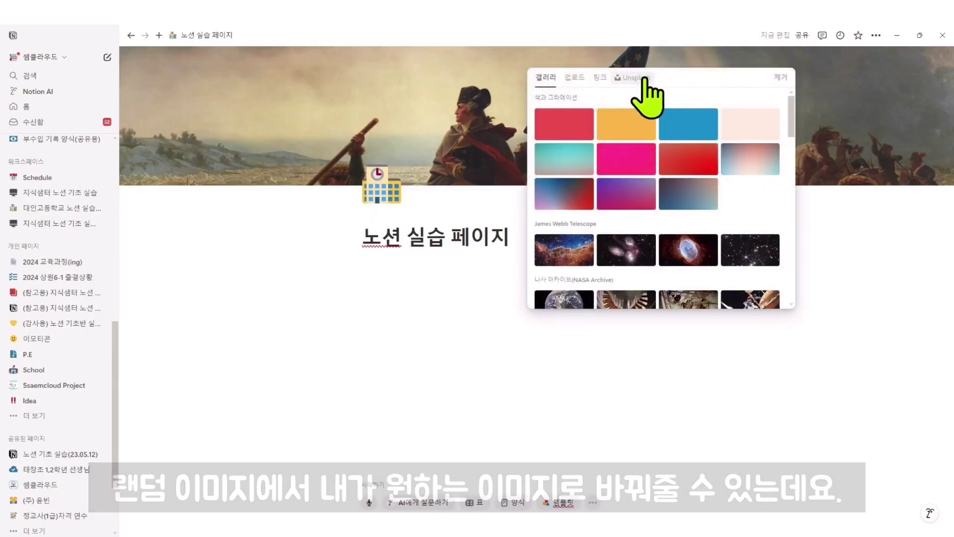
scroll(646, 149, "down", 3)
scroll(649, 149, "up", 3)
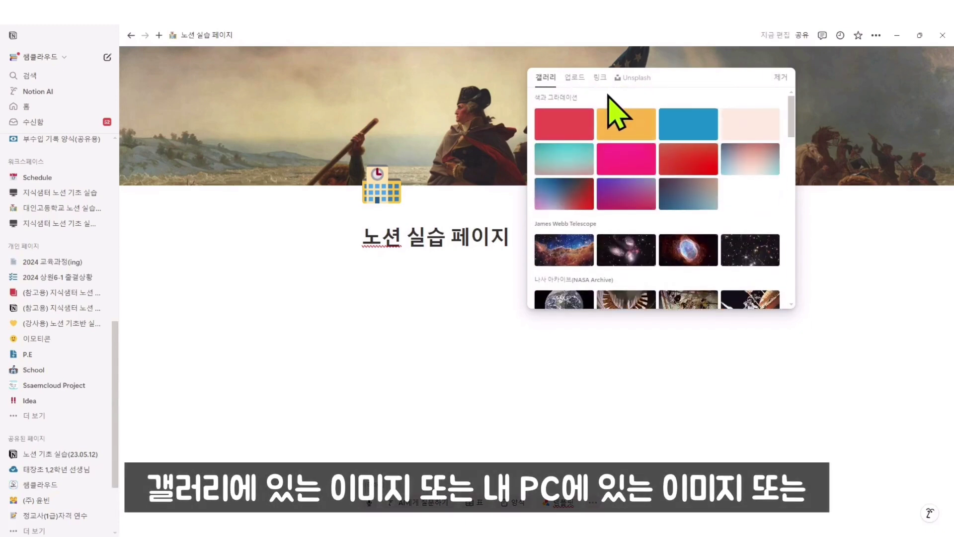
Step: Search Unsplash for "study" and replace the page cover with the desk lamp photo, the last image in the second row
left_click(579, 78)
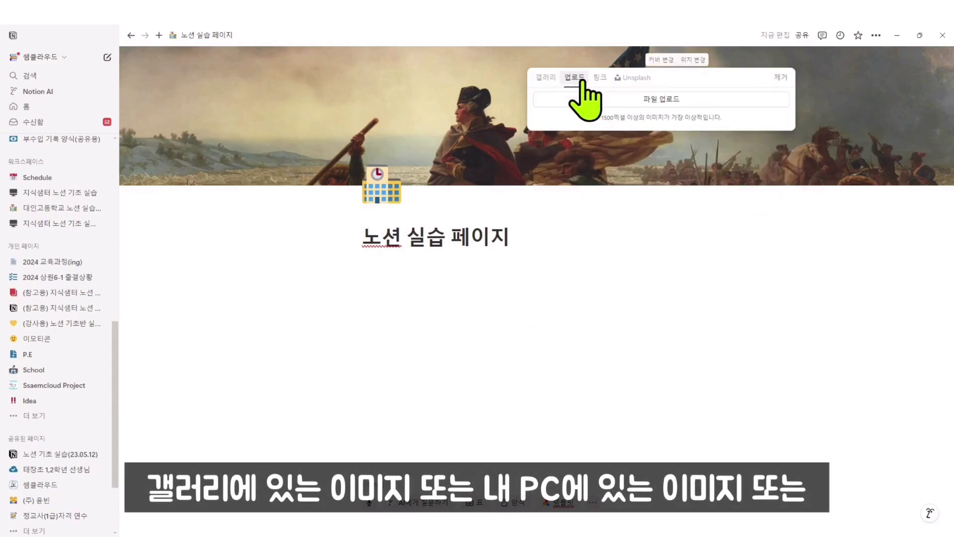
left_click(612, 84)
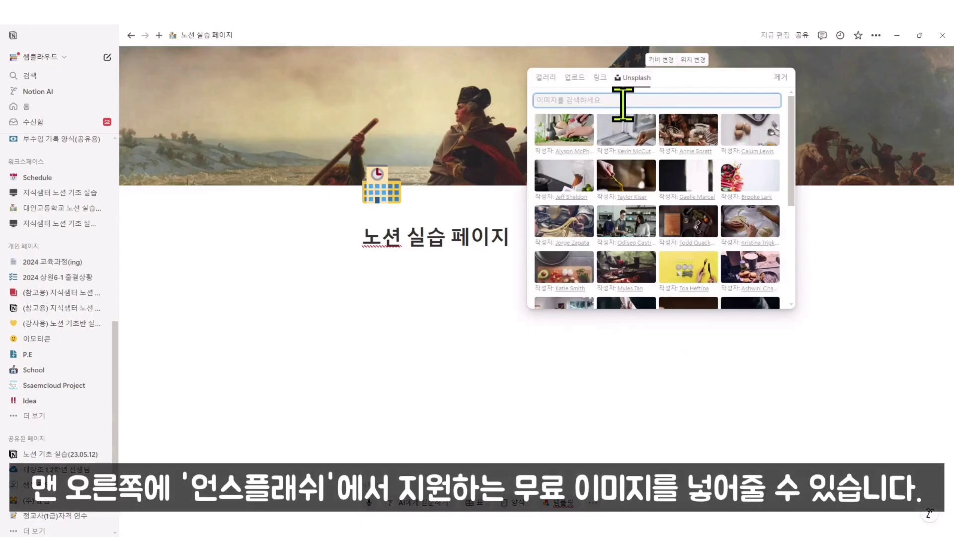
type("ㄴ")
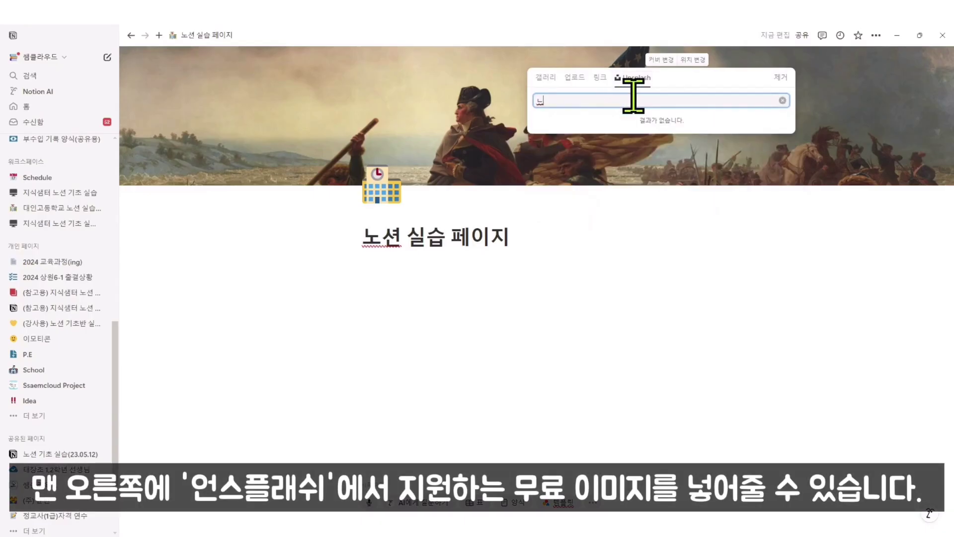
key("BackSpace")
type("study")
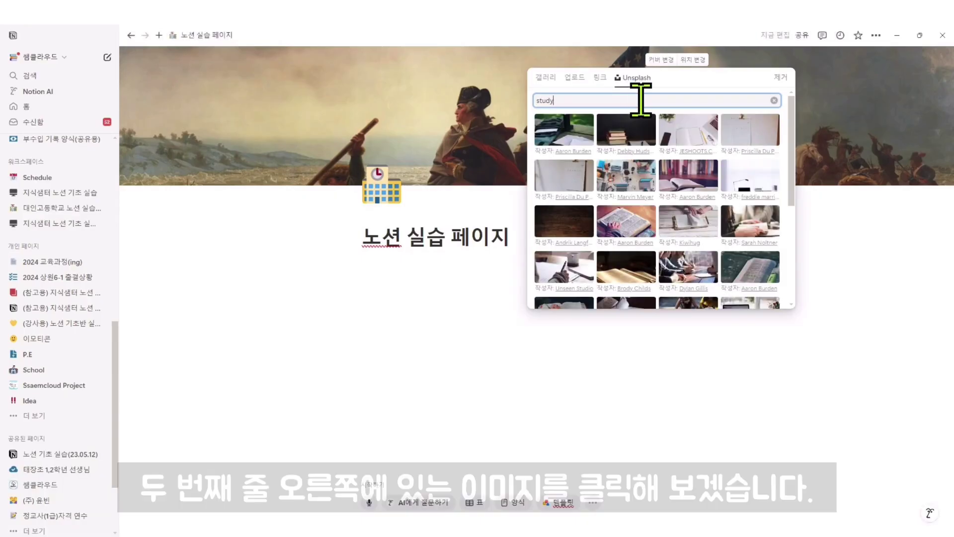
left_click(751, 184)
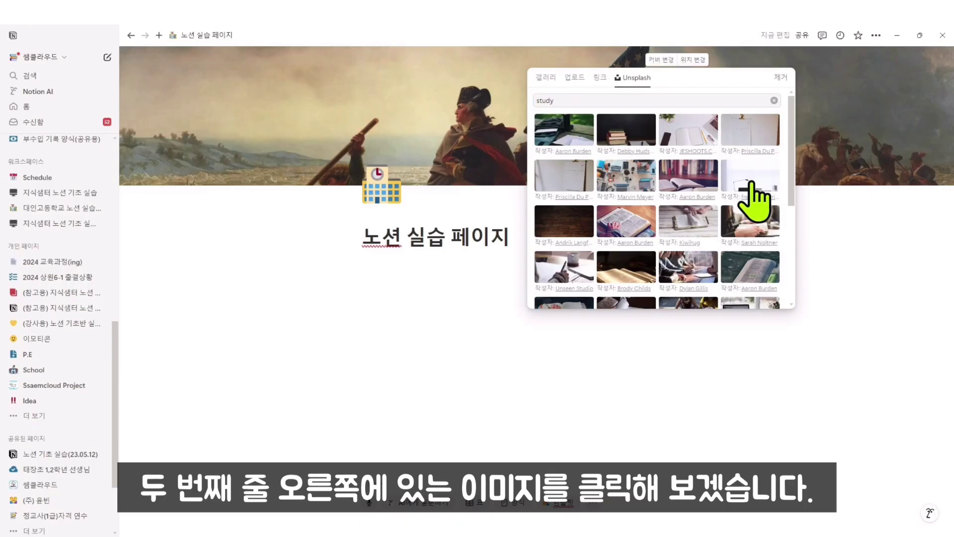
left_click(867, 215)
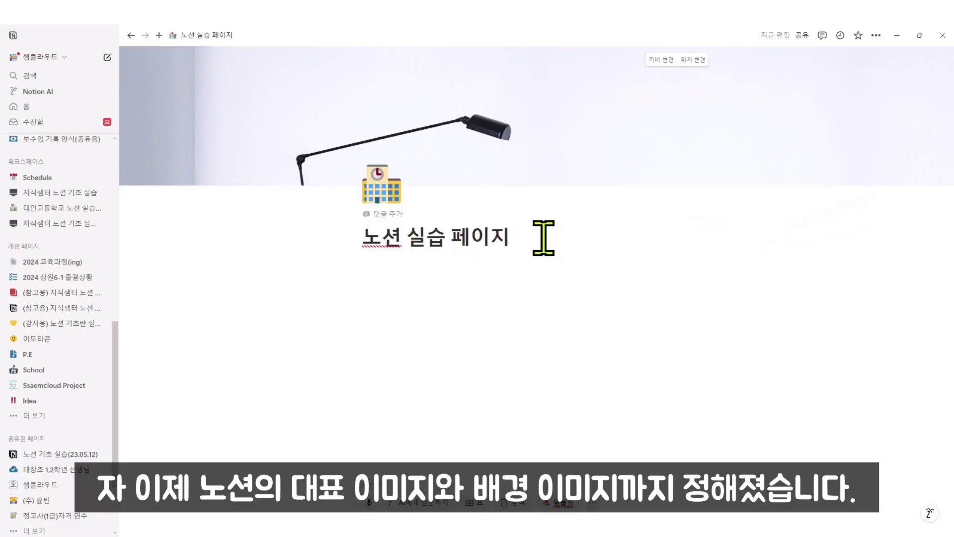
Step: Start the first line below the page title and look through the full list of slash-command block options, inserting none
left_click(543, 238)
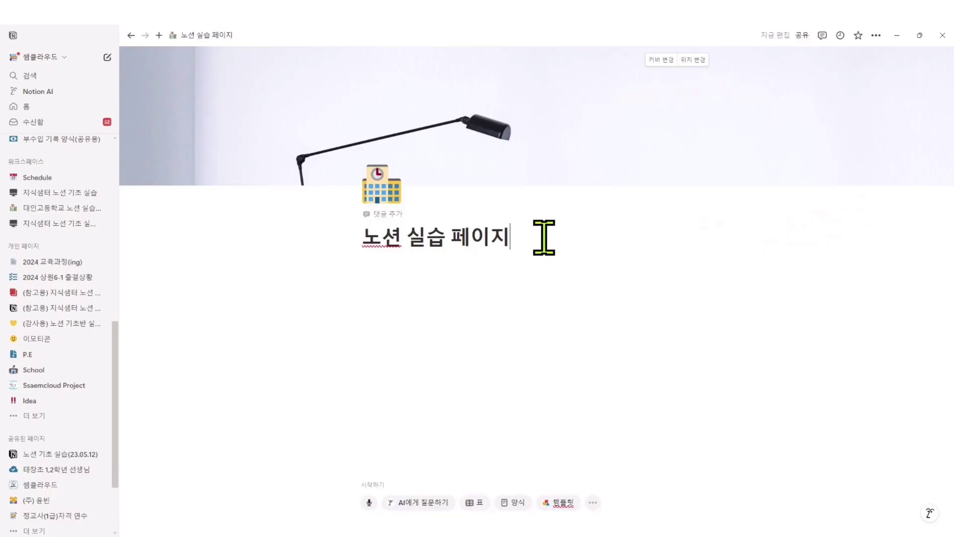
key("Return")
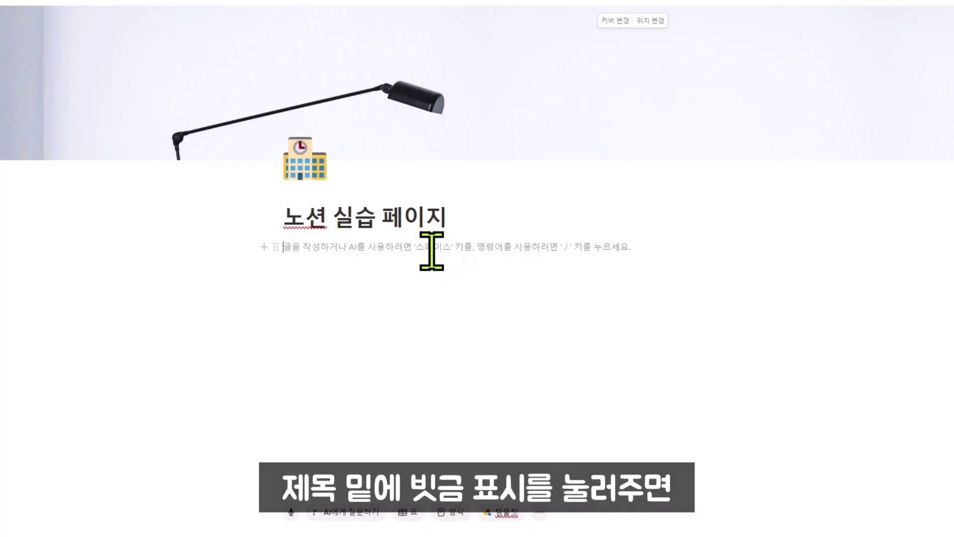
type("/")
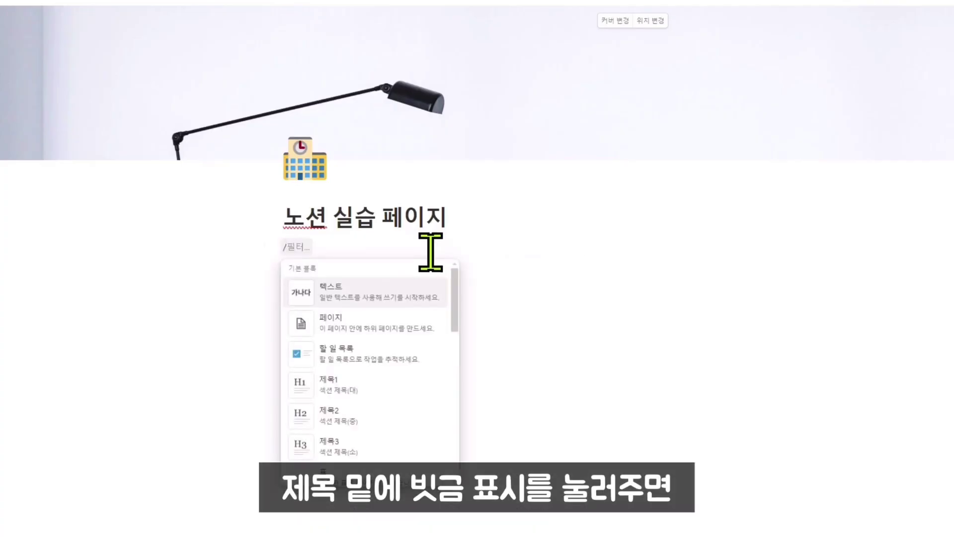
scroll(379, 308, "down", 5)
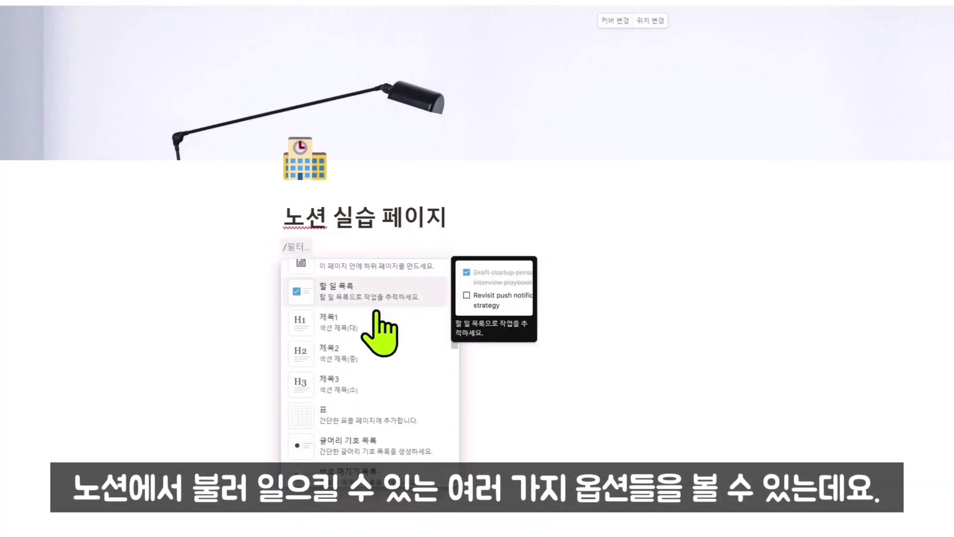
scroll(374, 323, "down", 10)
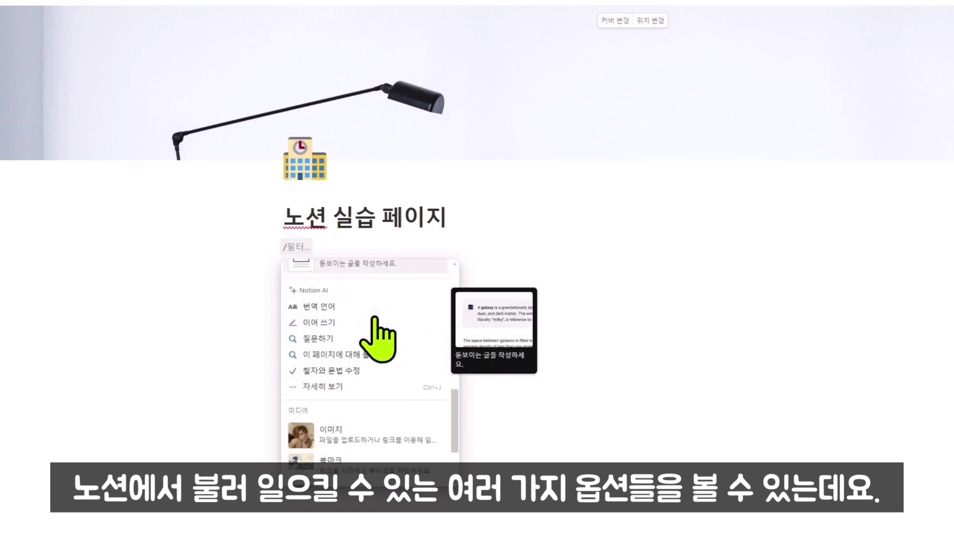
scroll(374, 331, "down", 15)
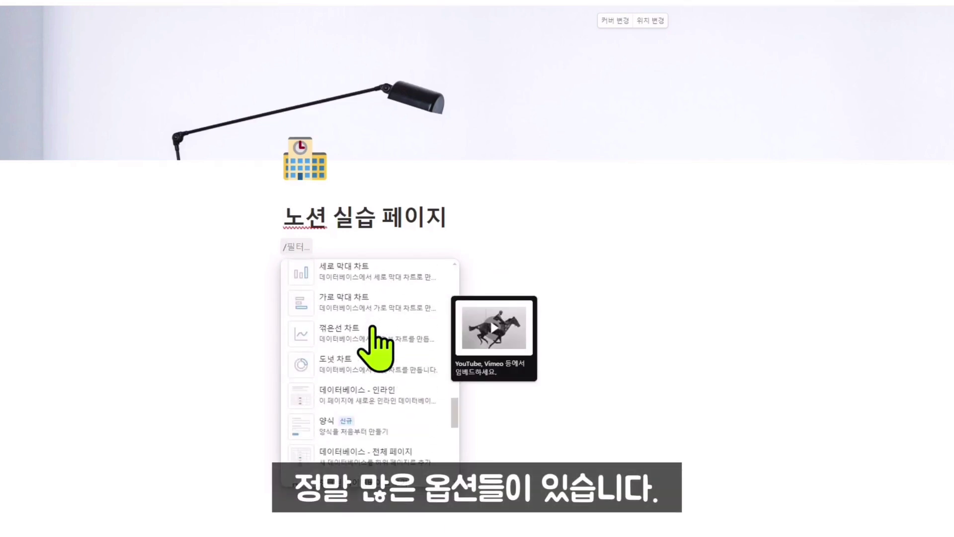
scroll(375, 348, "down", 15)
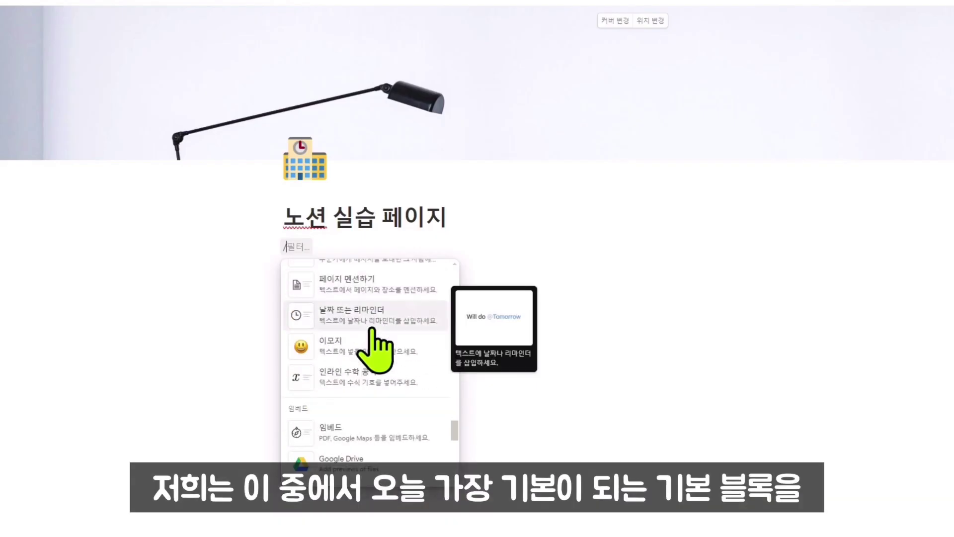
scroll(375, 350, "down", 15)
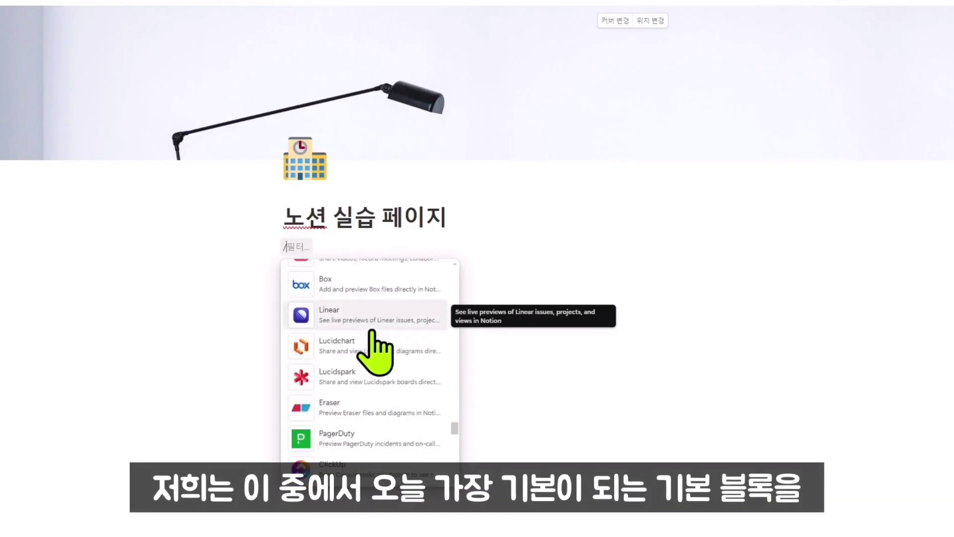
scroll(373, 332, "down", 15)
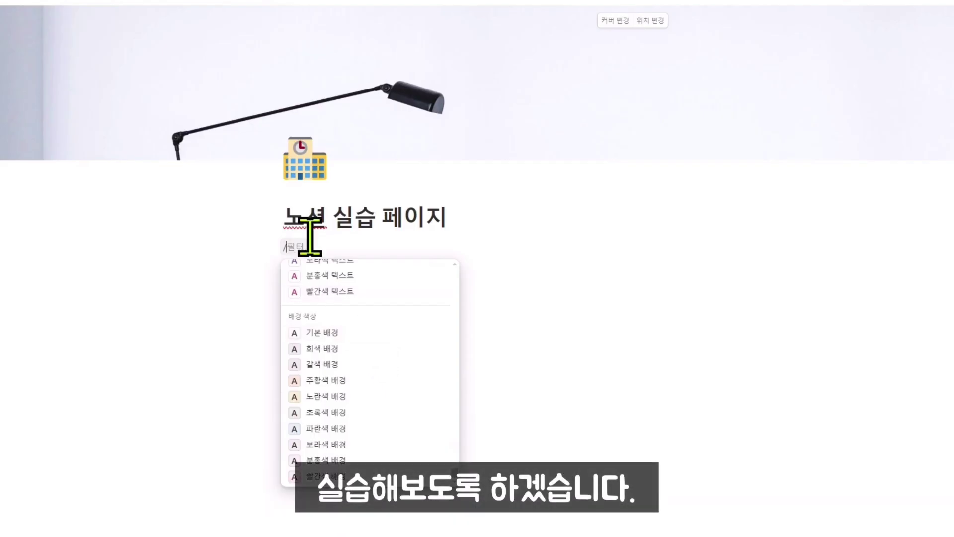
key("BackSpace")
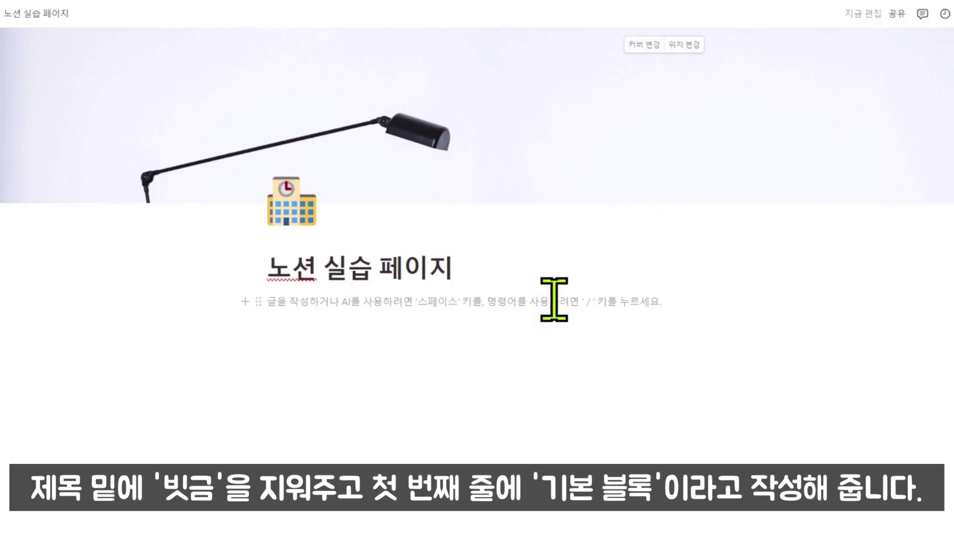
Step: Write 기본블록 on the first line below the title and 일정관리 on the second line
type("ㄱ")
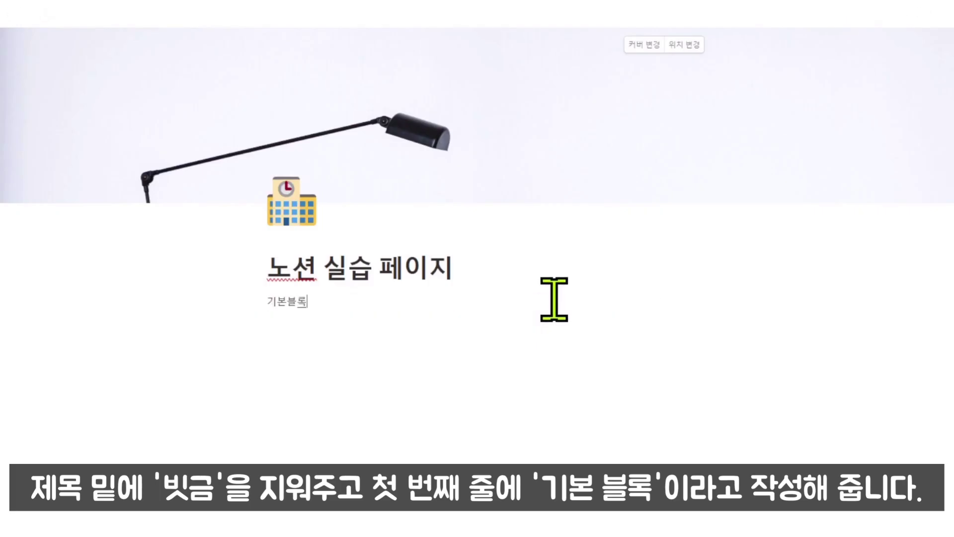
type("본블록")
key("Return")
type("이")
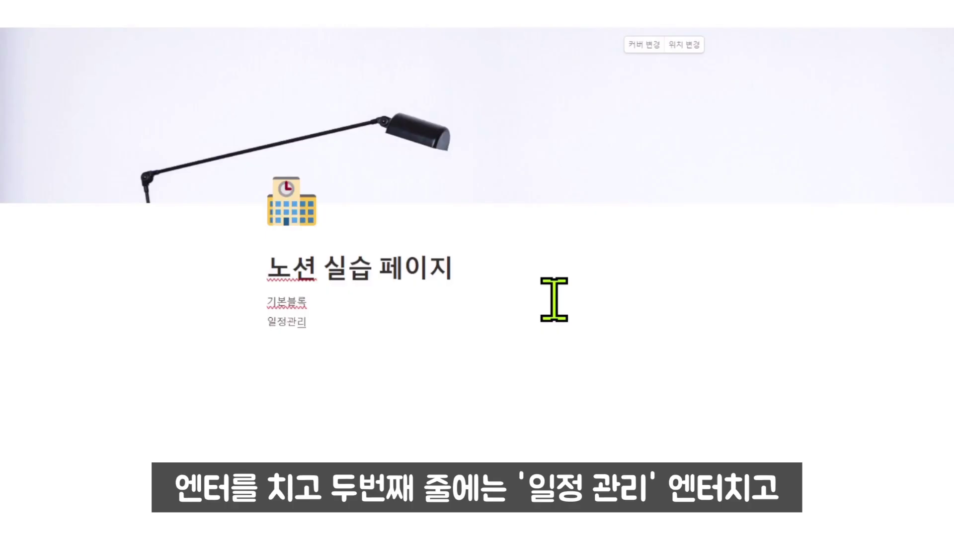
Step: Write 공유하기 on a third line below 일정관리
key("Return")
type("공유ㅎ")
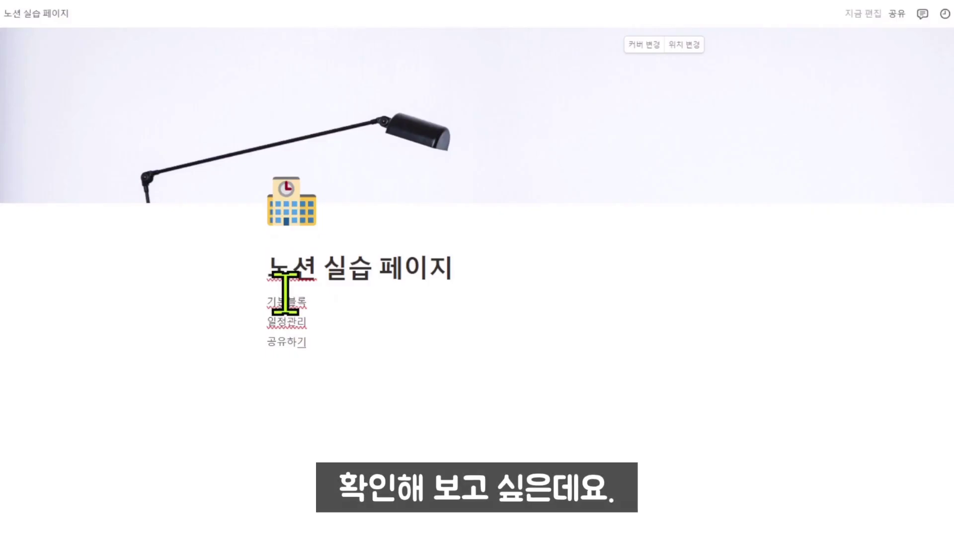
Step: Give the 기본블록 block a blue background (파란색 배경)
left_click(259, 301)
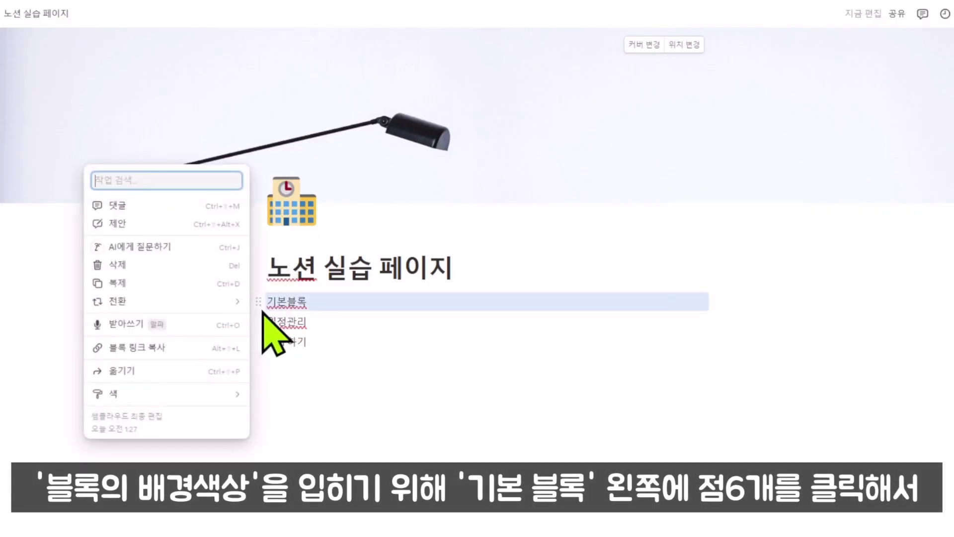
mouse_move(179, 403)
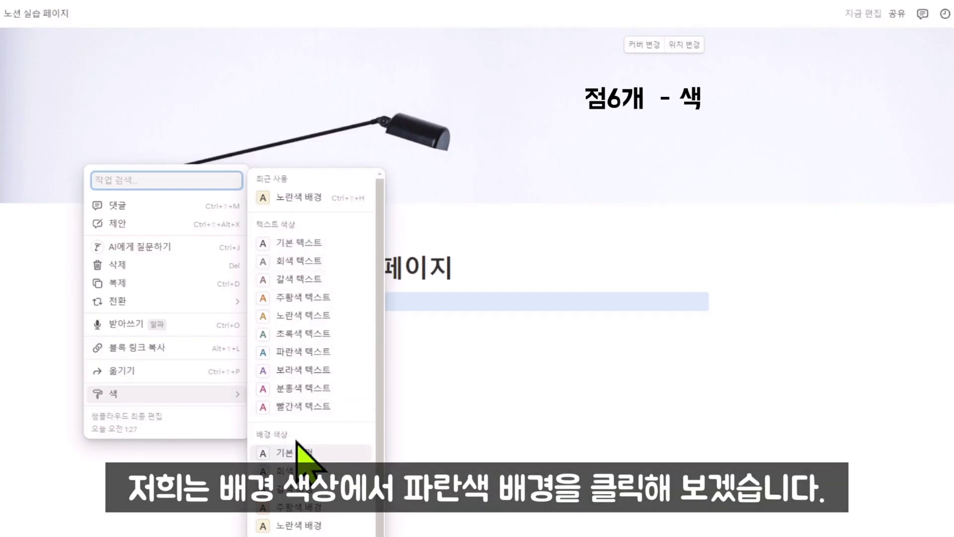
scroll(307, 433, "down", 1)
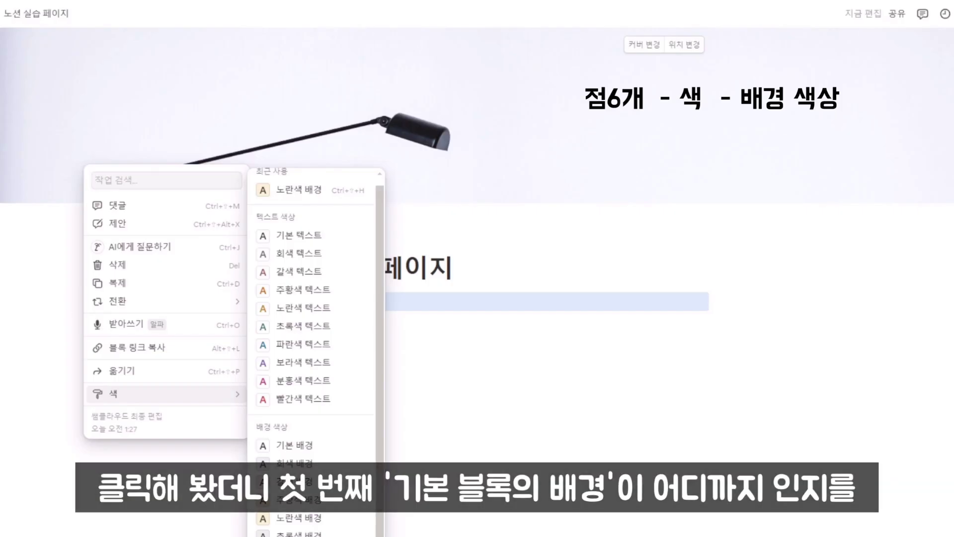
left_click(299, 536)
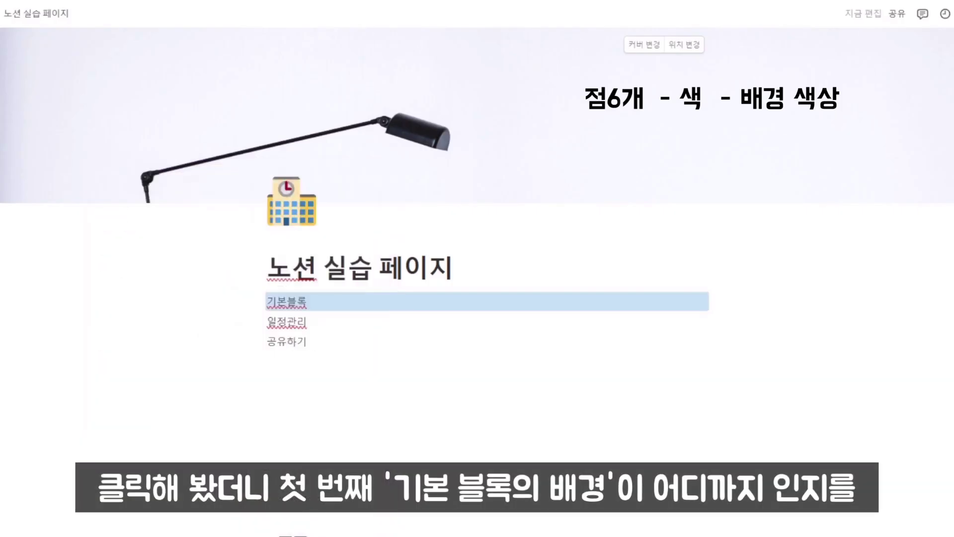
left_click(484, 304)
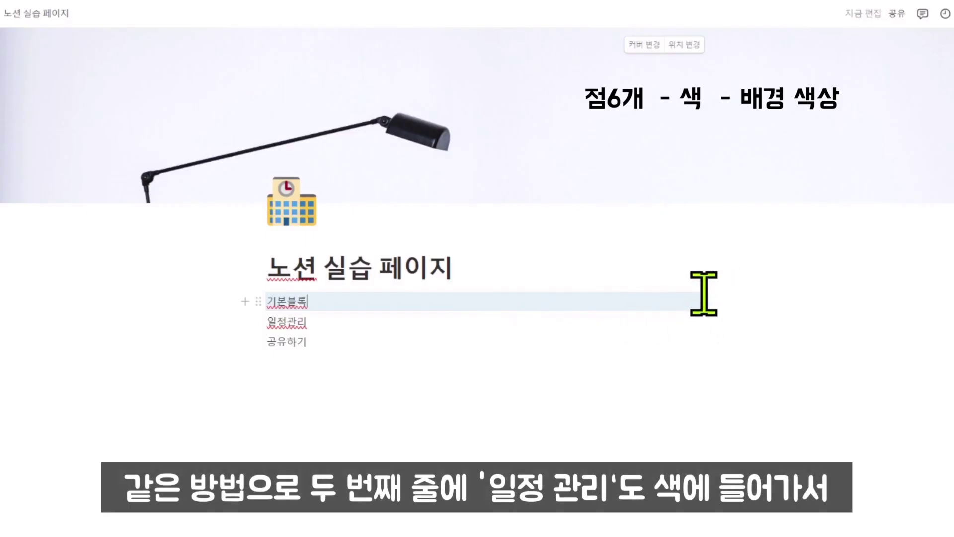
Step: Give the 일정관리 block a green background (초록색 배경) and the 공유하기 block a yellow one (노란색 배경)
left_click(258, 320)
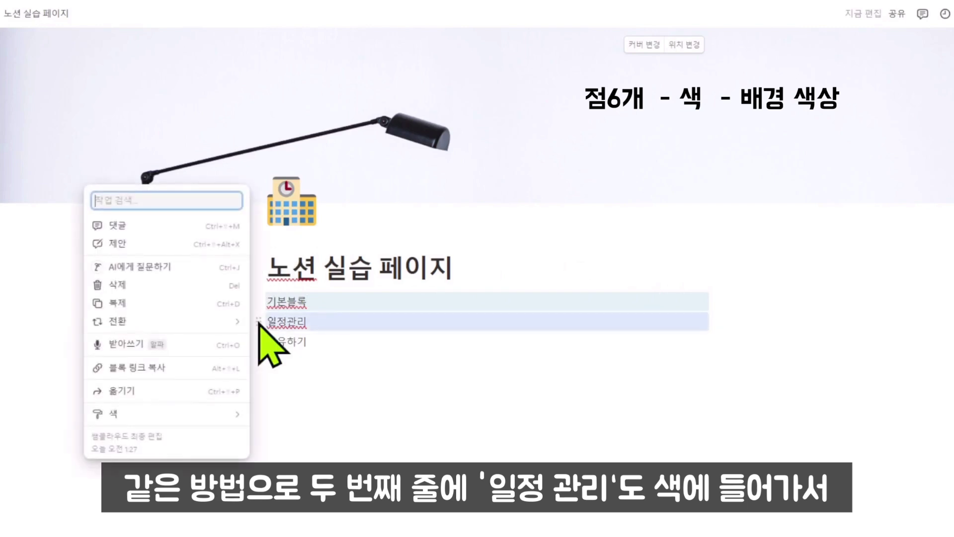
left_click(205, 414)
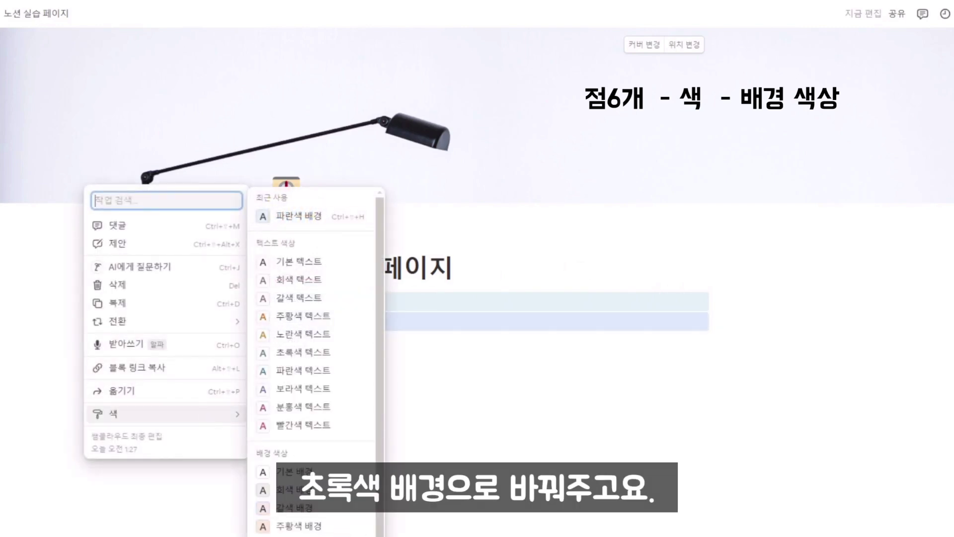
left_click(298, 536)
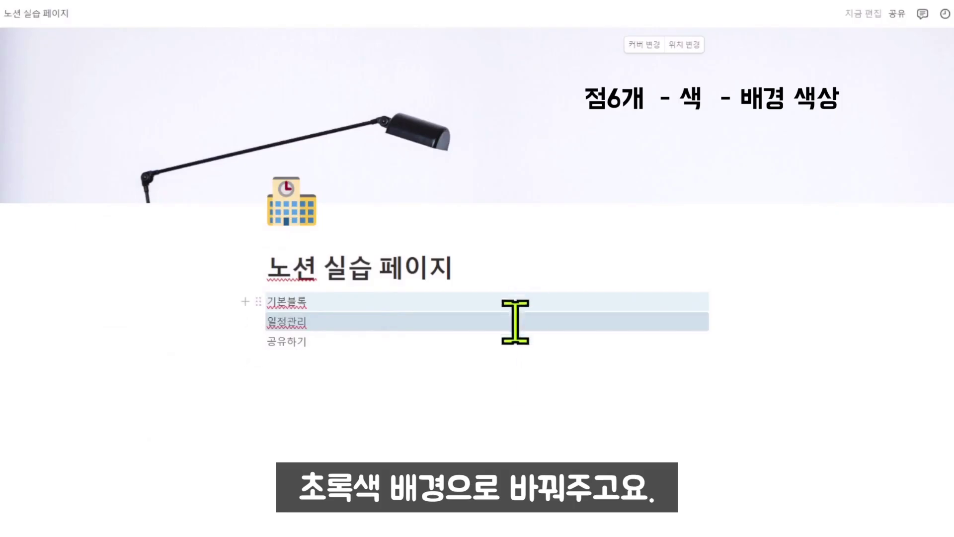
left_click(258, 341)
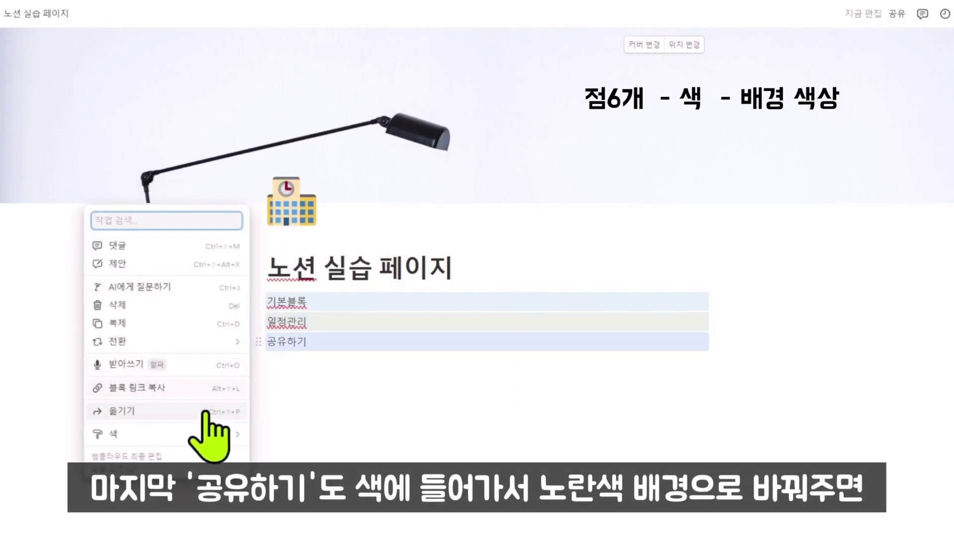
left_click(213, 433)
left_click(318, 535)
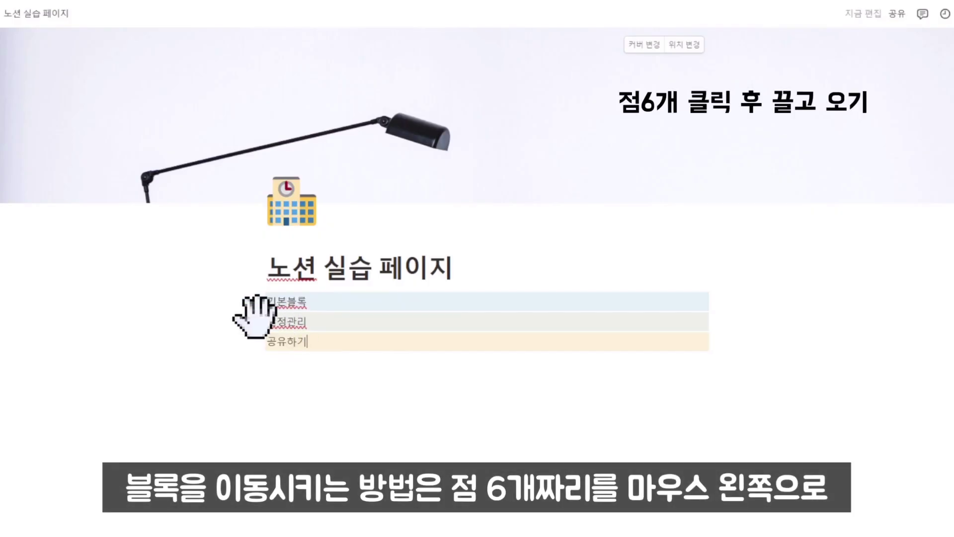
Step: Arrange the three blocks as side-by-side columns in one row, with 일정관리 beside 기본블록 and 공유하기 after it
left_click_drag(255, 317, 759, 300)
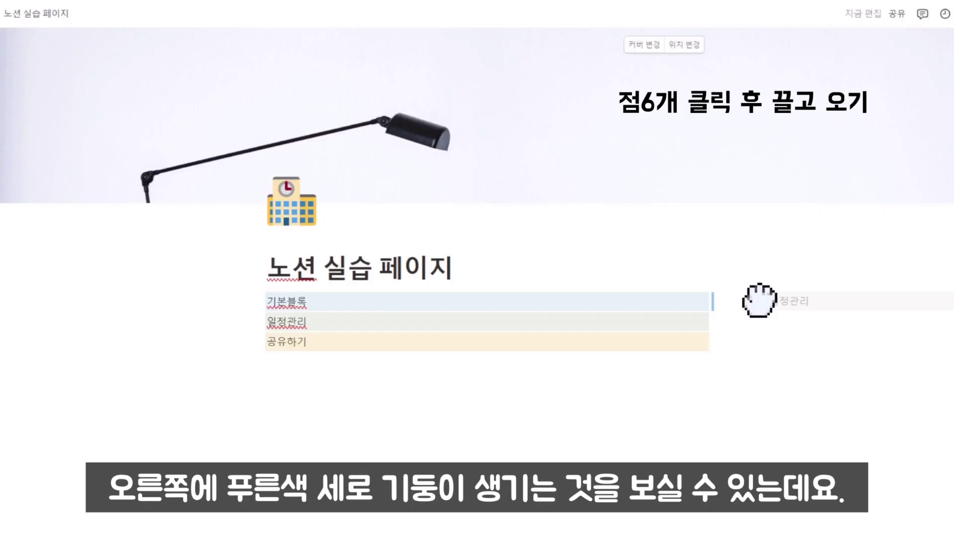
left_click_drag(759, 301, 760, 298)
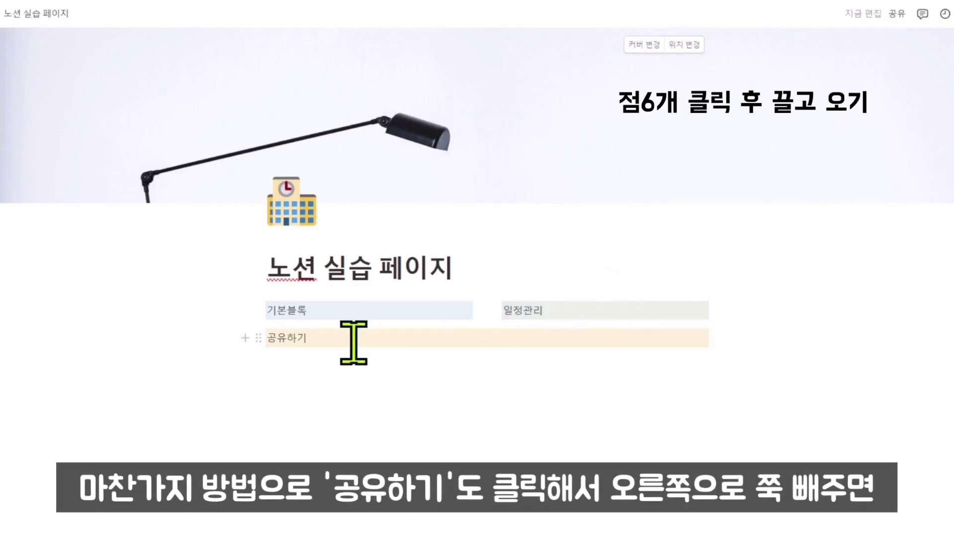
left_click_drag(254, 331, 760, 313)
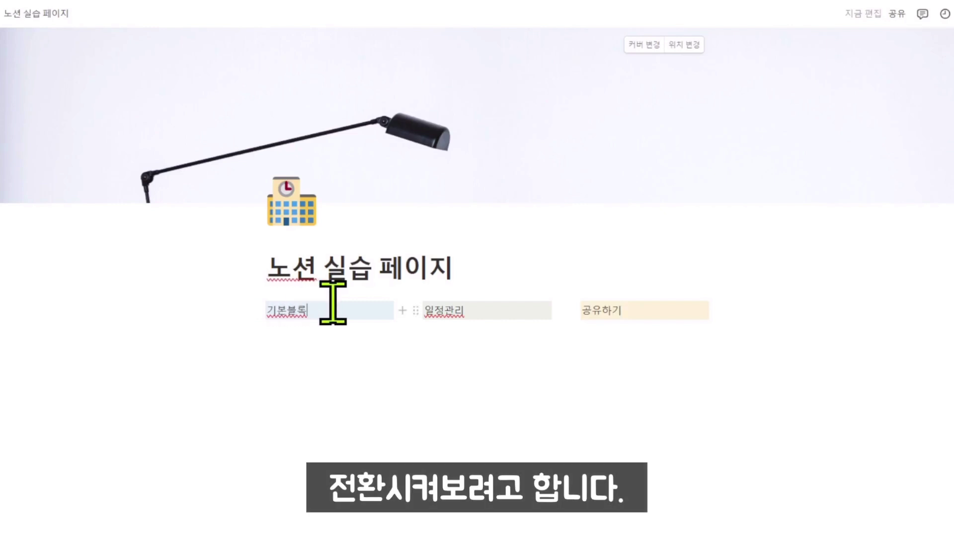
Step: Turn the 기본블록 block into a large heading (제목1)
left_click(258, 310)
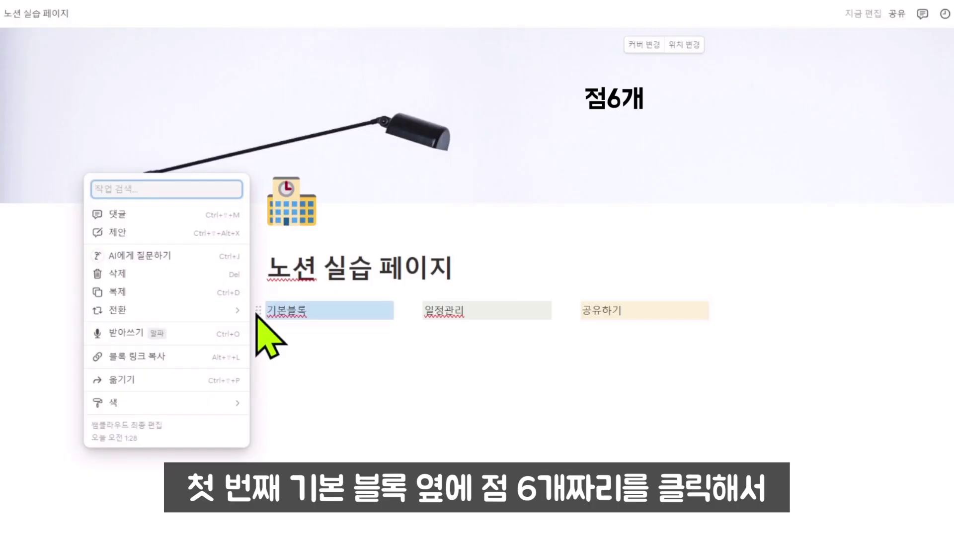
mouse_move(222, 310)
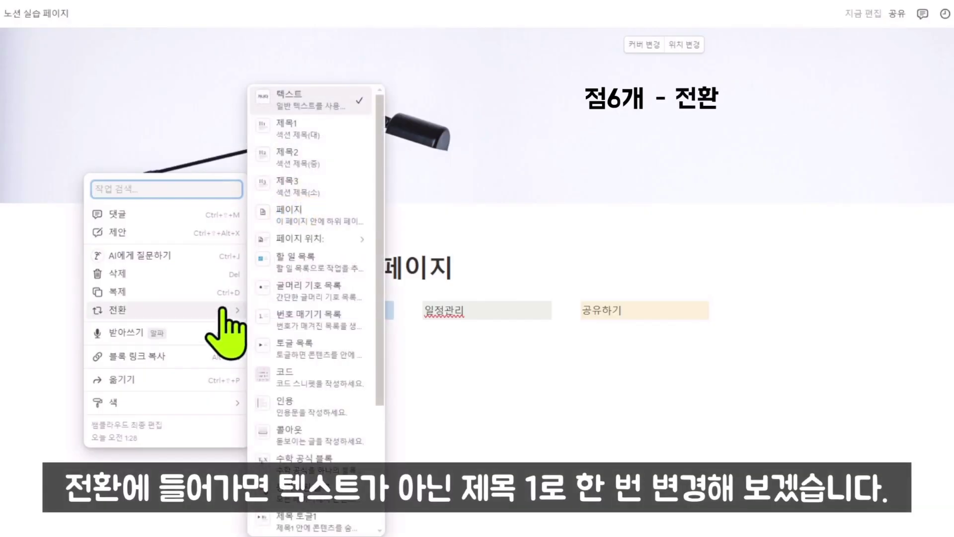
left_click(300, 140)
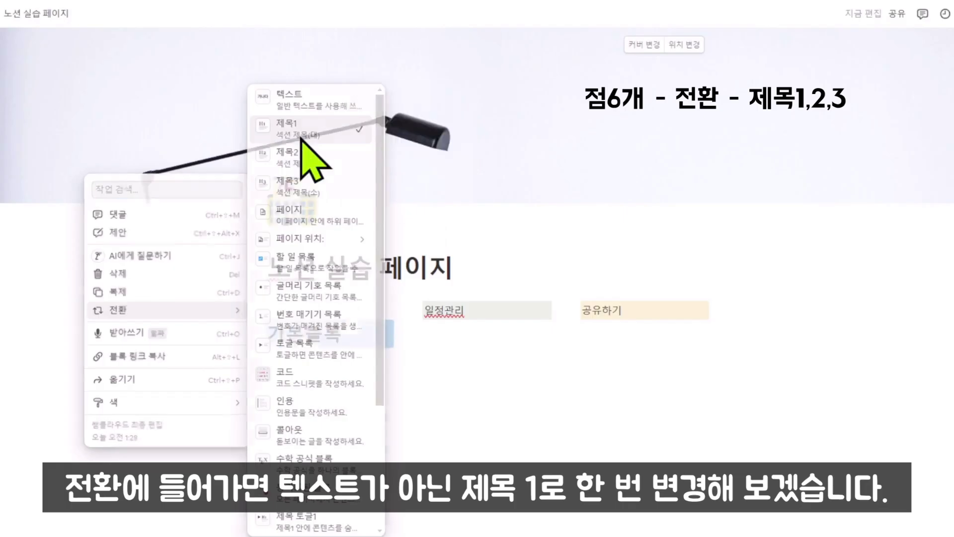
Step: Turn the 일정관리 block into a medium heading (제목2)
left_click(416, 310)
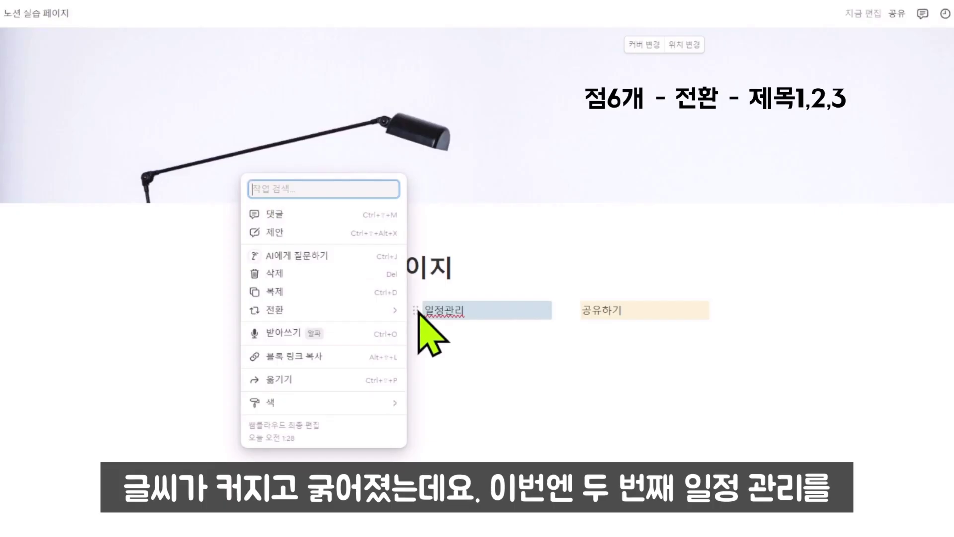
mouse_move(380, 310)
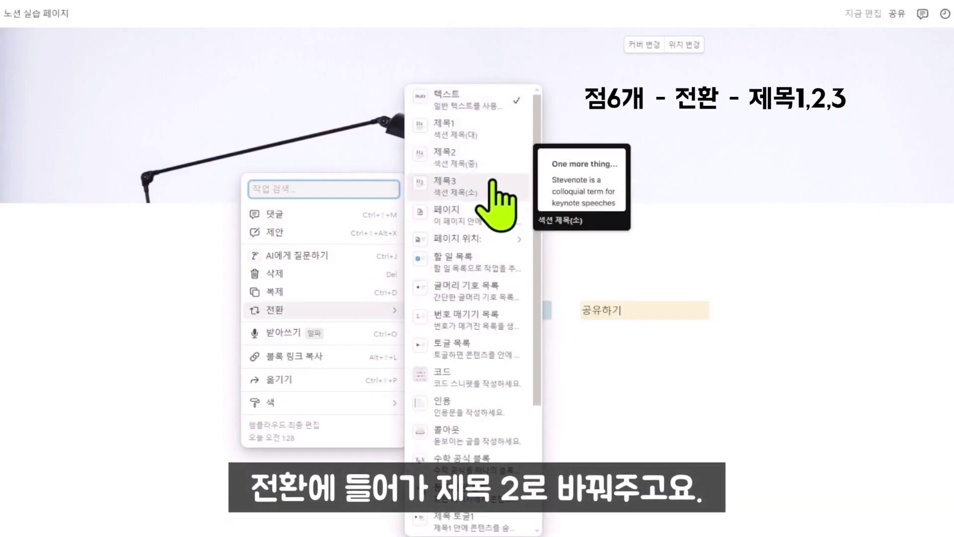
left_click(490, 160)
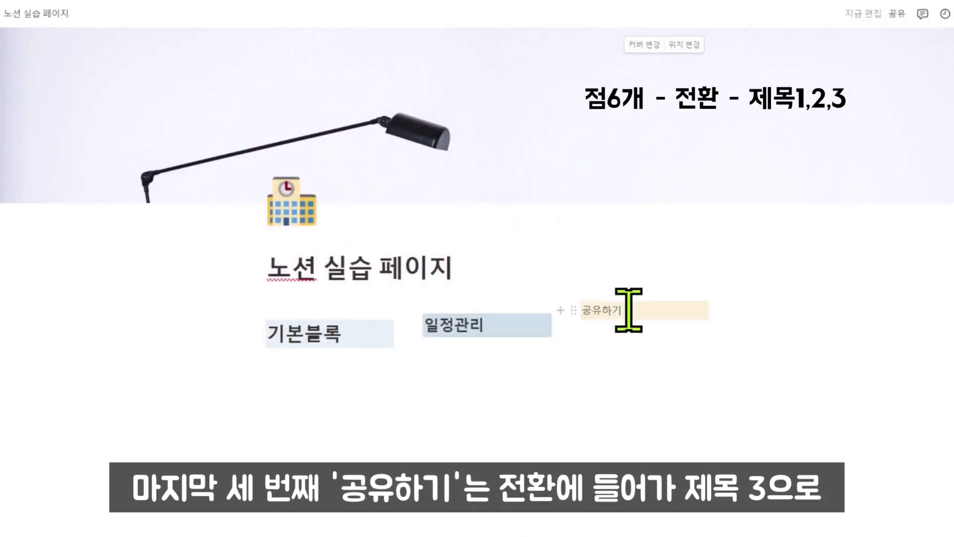
Step: Turn the 공유하기 block into a small heading (제목3)
left_click(574, 310)
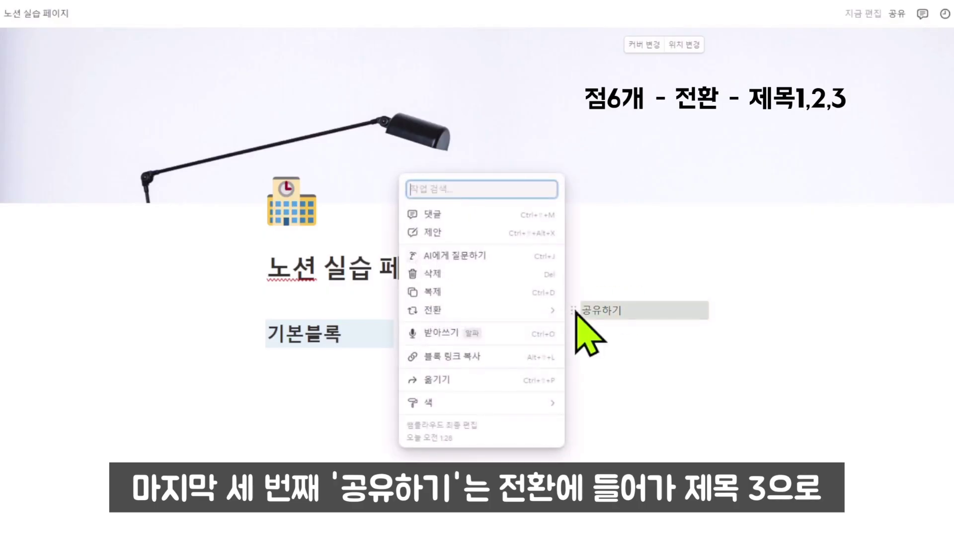
mouse_move(547, 310)
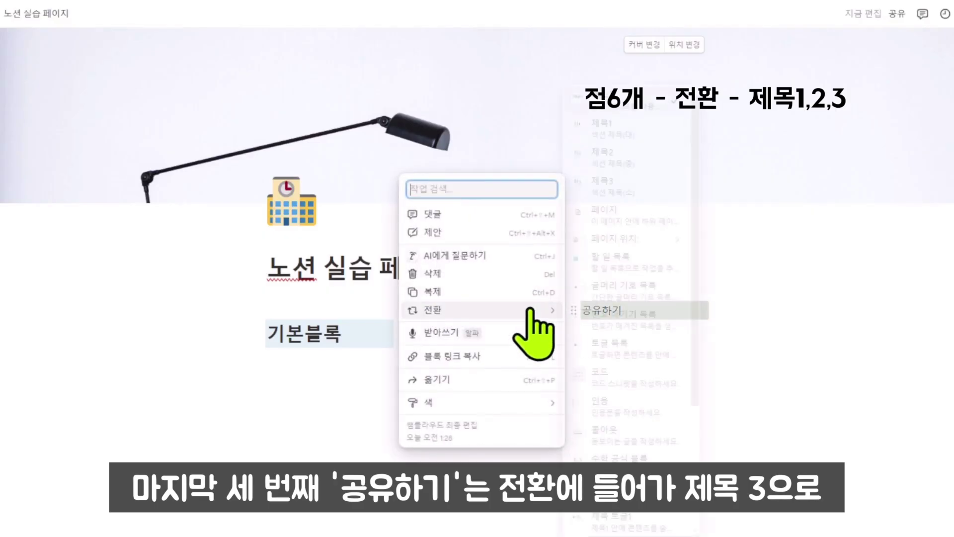
left_click(641, 189)
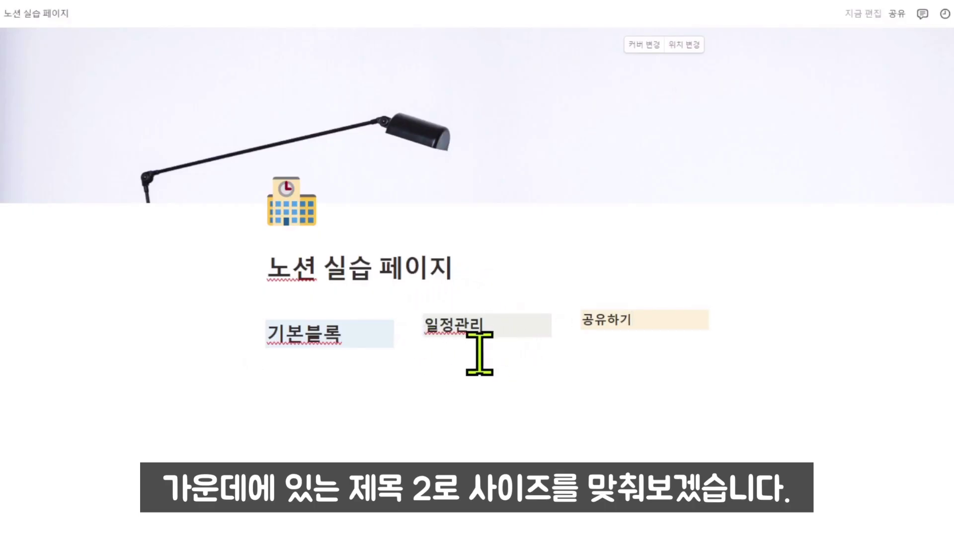
Step: Convert both the 기본블록 and 공유하기 blocks to medium headings (제목2) so they match 일정관리
left_click(258, 332)
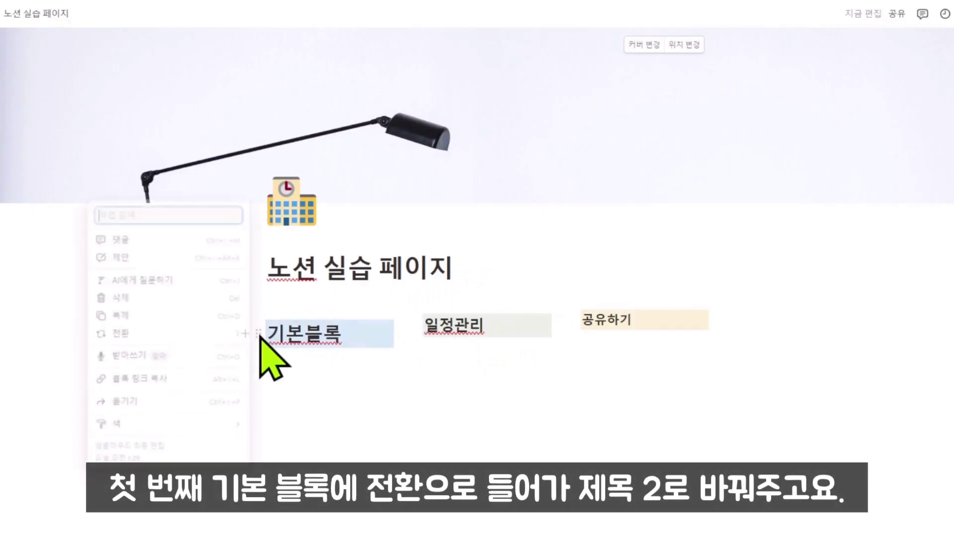
mouse_move(218, 332)
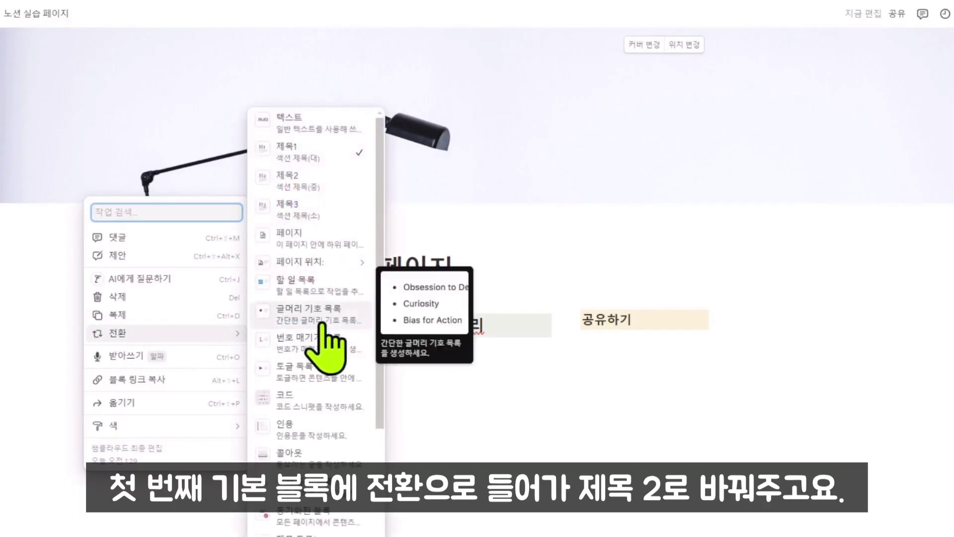
left_click(320, 180)
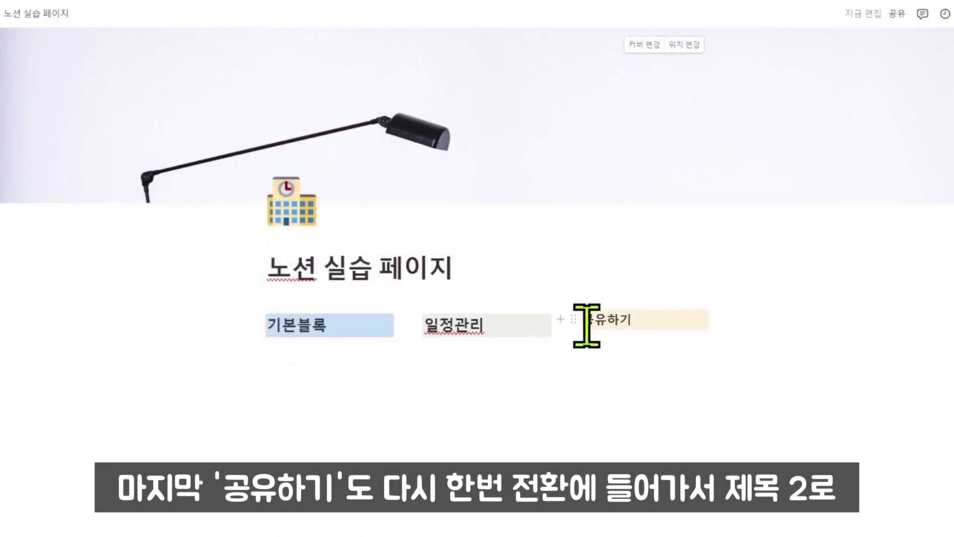
left_click(572, 319)
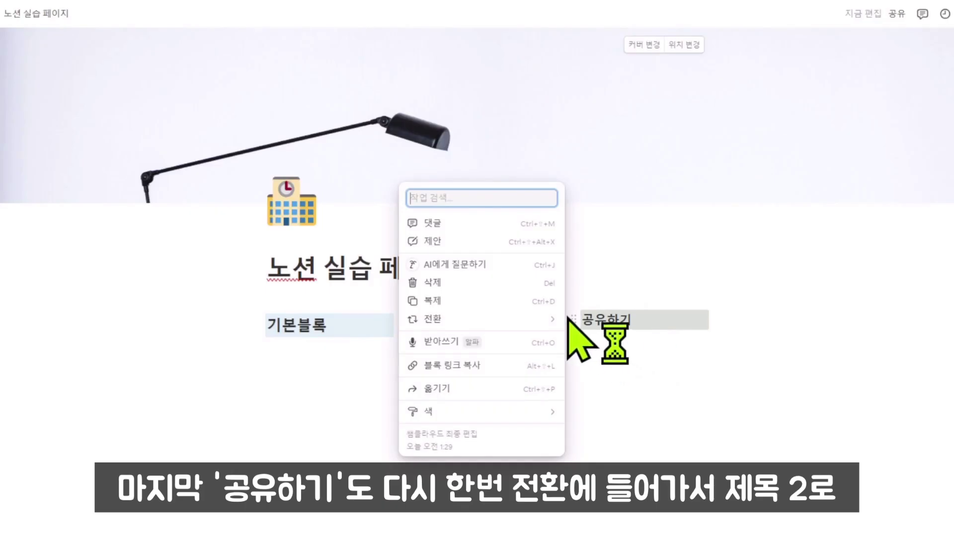
mouse_move(559, 318)
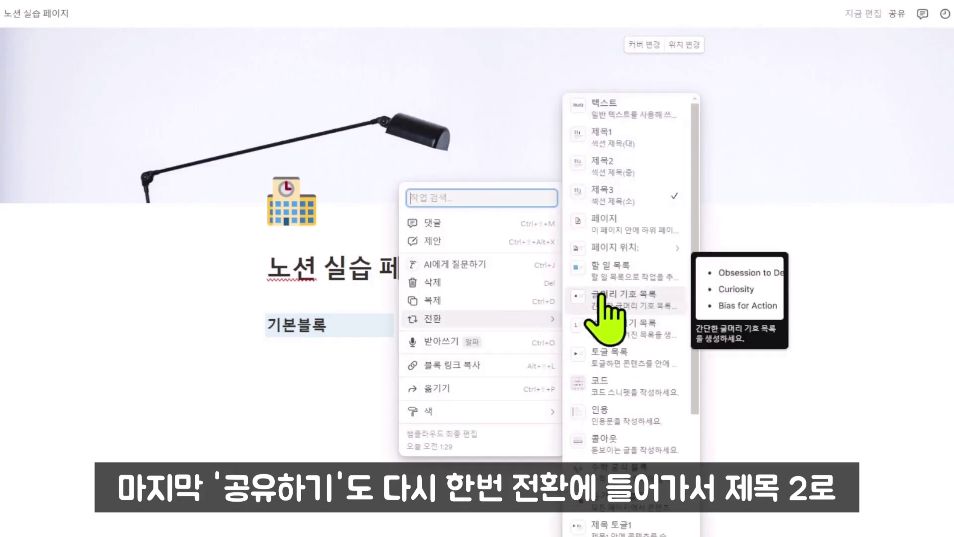
left_click(645, 164)
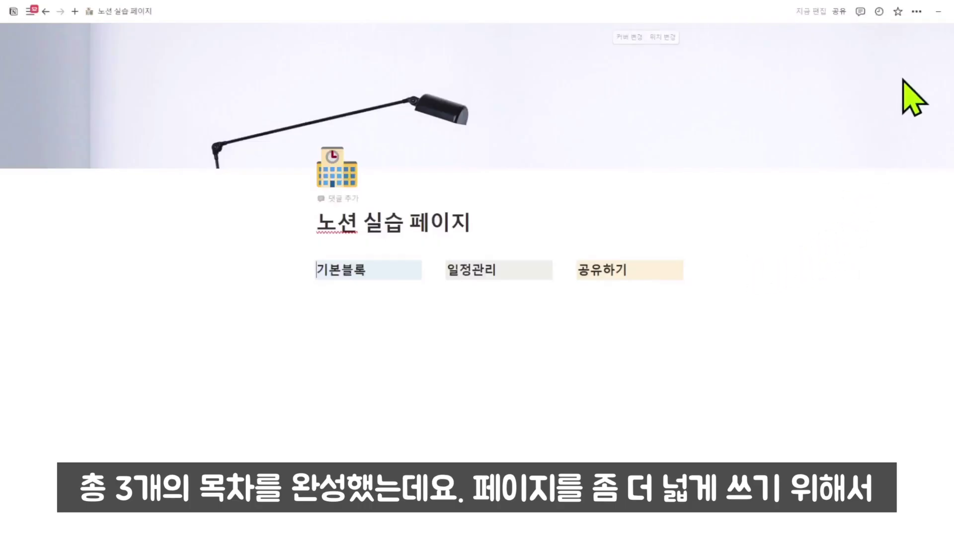
Step: Switch the page layout to full width (전체 너비)
left_click(917, 11)
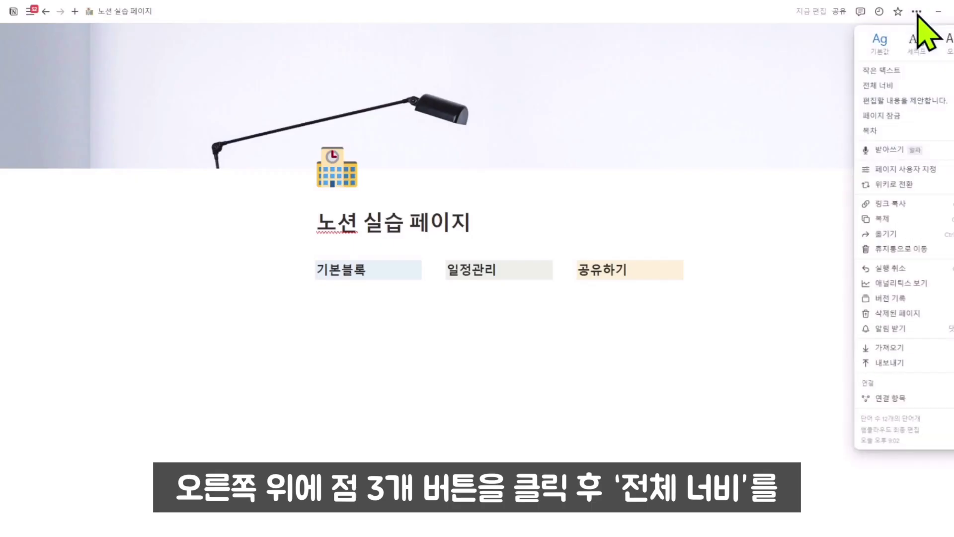
left_click(910, 88)
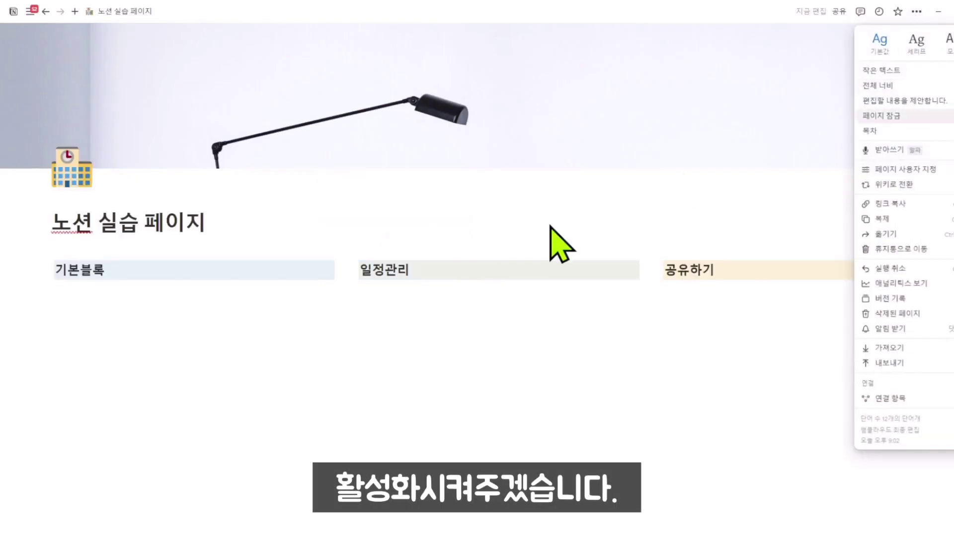
Step: Insert the keycap 1 emoji in front of the 기본블록 heading, finding it with the keyword 1
left_click(58, 271)
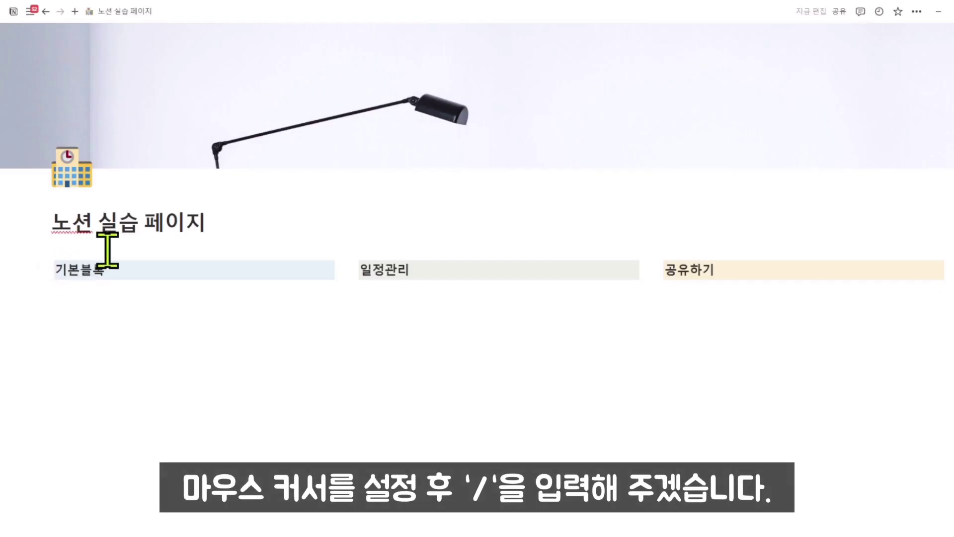
type("/")
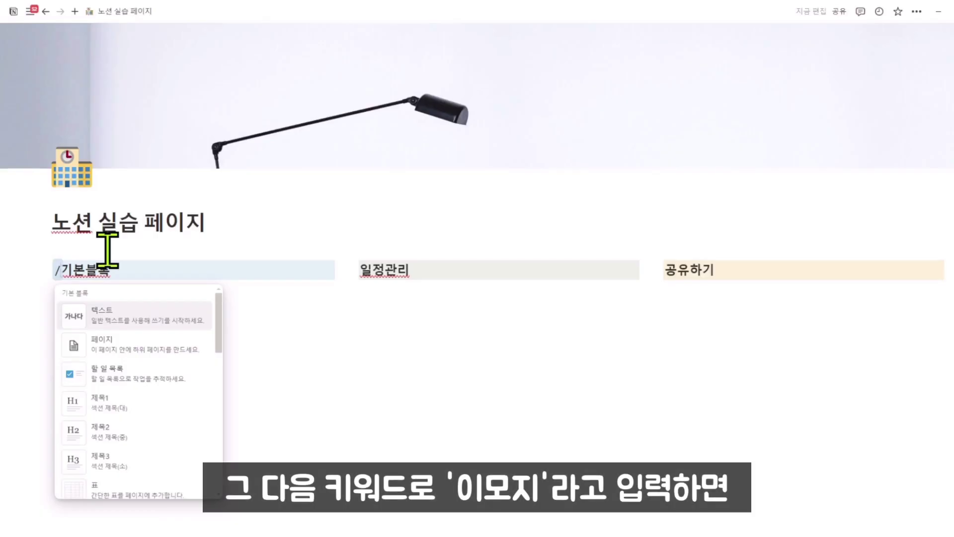
type("이모지")
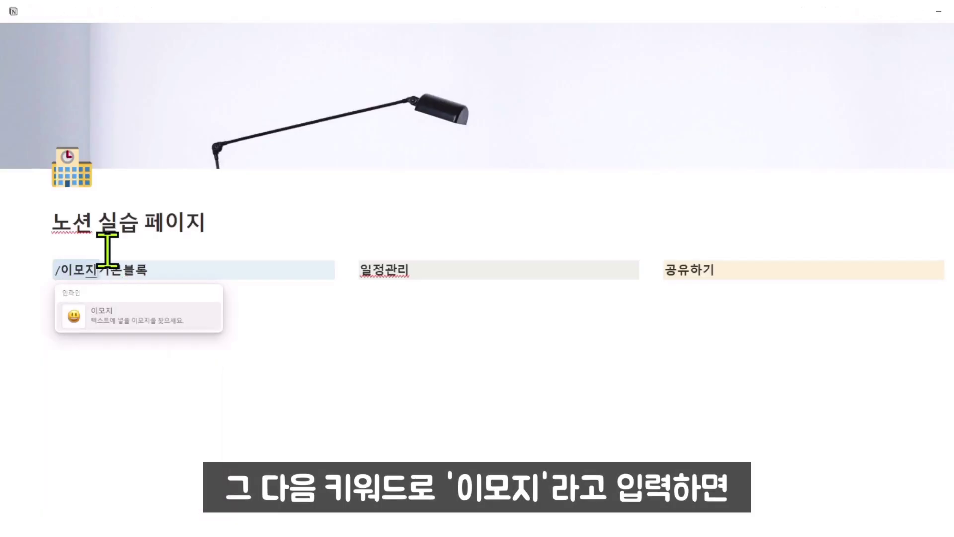
mouse_move(127, 313)
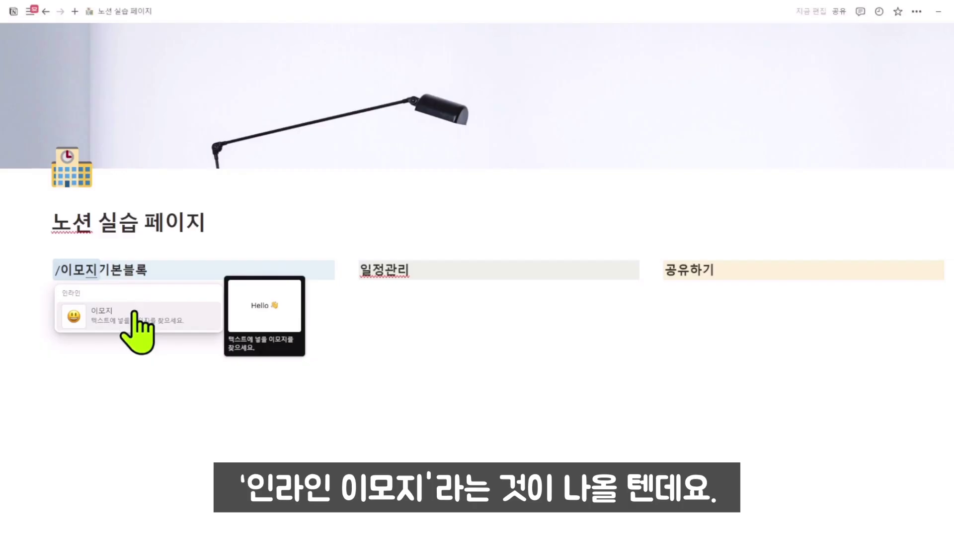
left_click(105, 318)
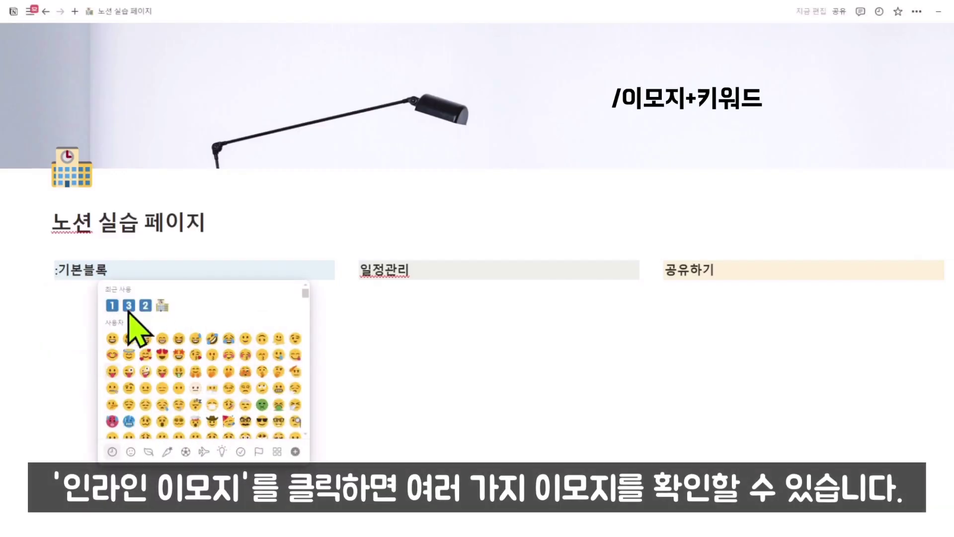
type("1")
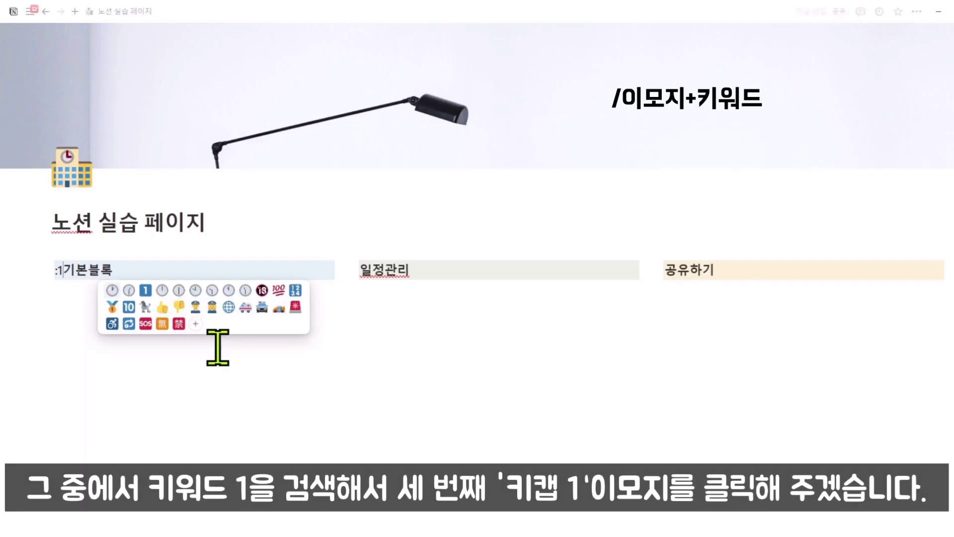
left_click(146, 290)
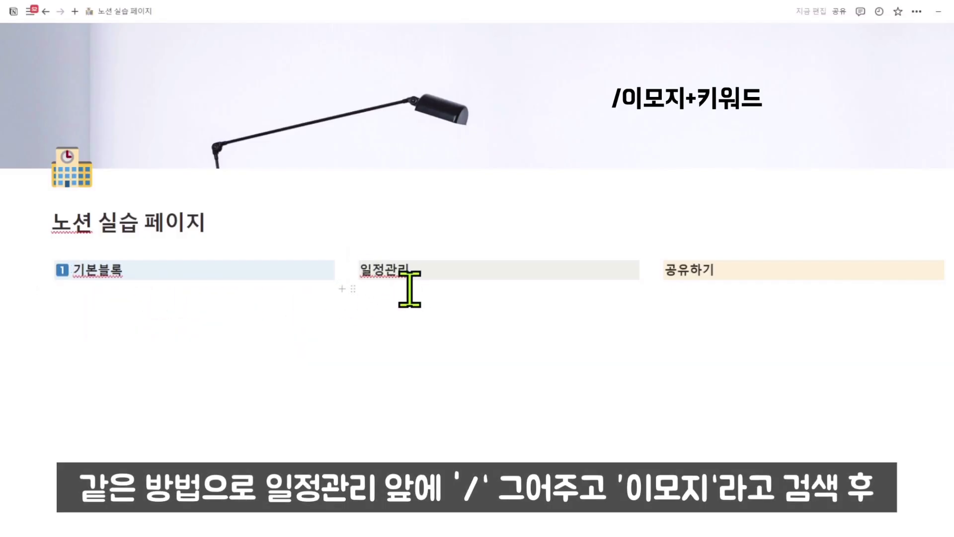
Step: Insert the keycap 2 emoji in front of the 일정관리 heading, finding it with the keyword 2
type("/이모지")
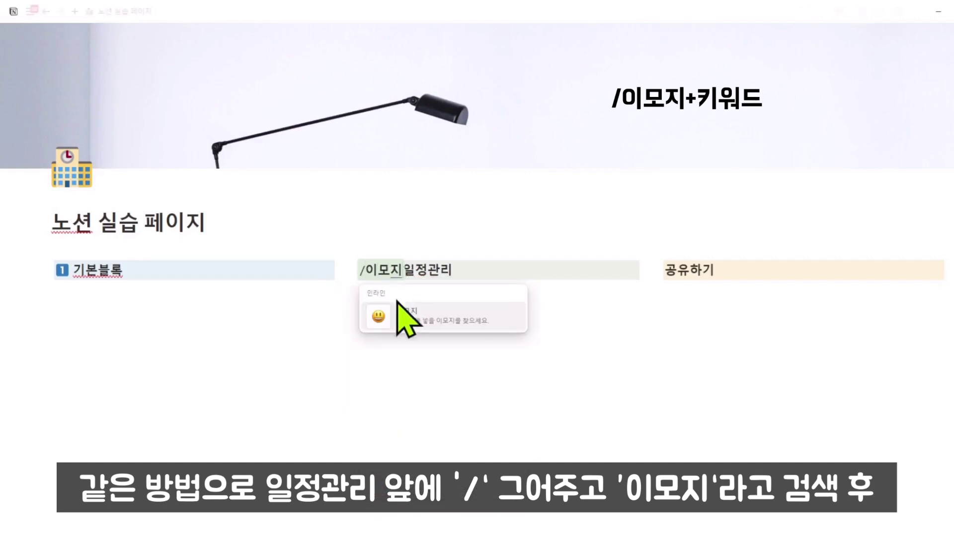
left_click(398, 318)
type("2")
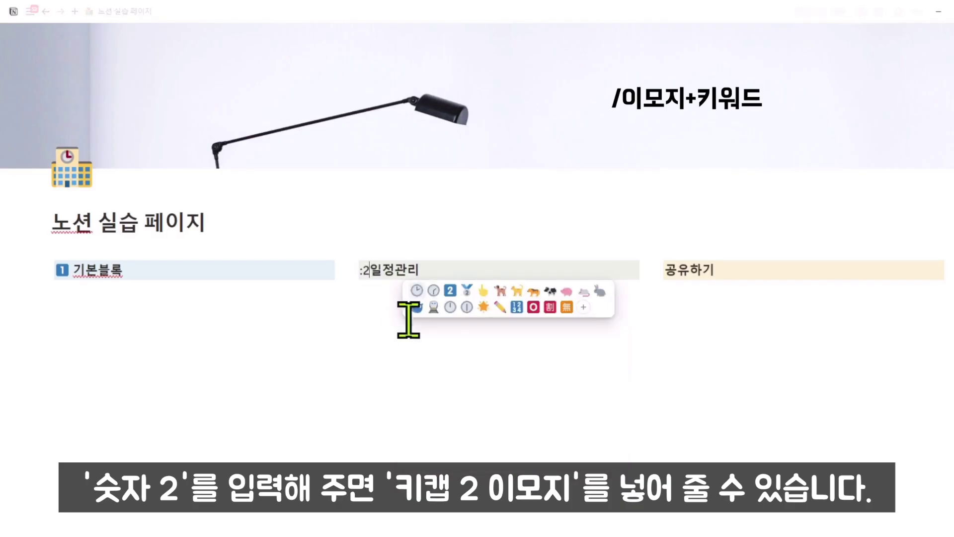
left_click(450, 292)
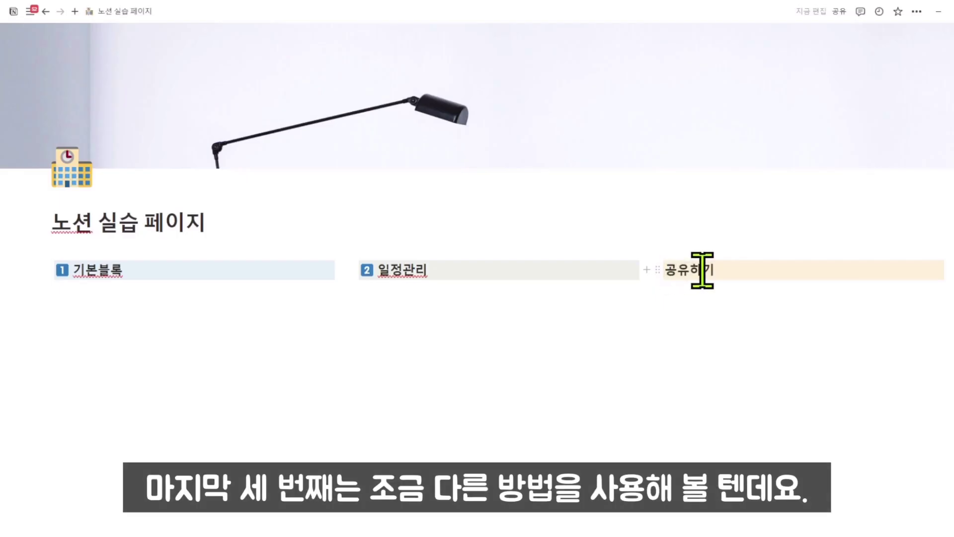
Step: Insert the keycap 3 emoji in front of the 공유하기 heading using the inline emoji (이모지) command and keyword 3
type("/이모지")
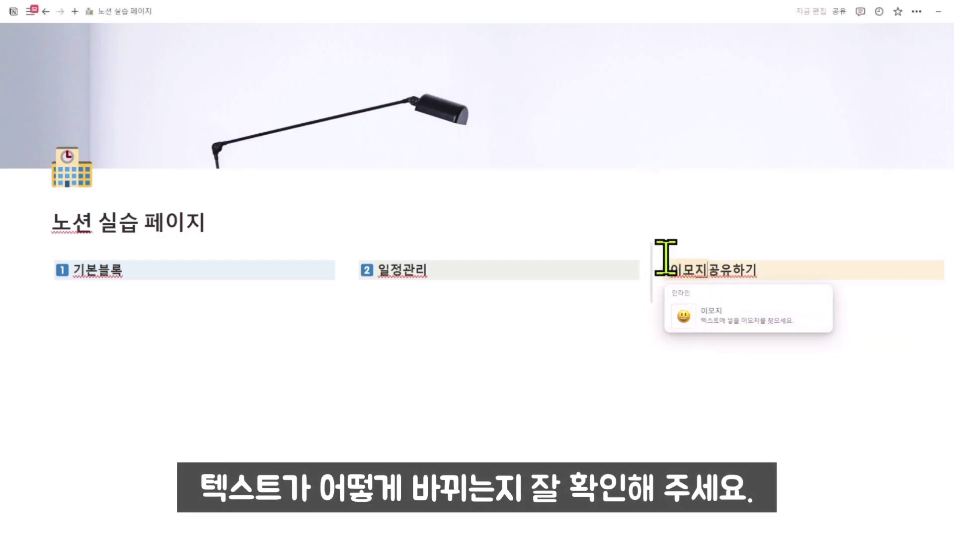
left_click(719, 317)
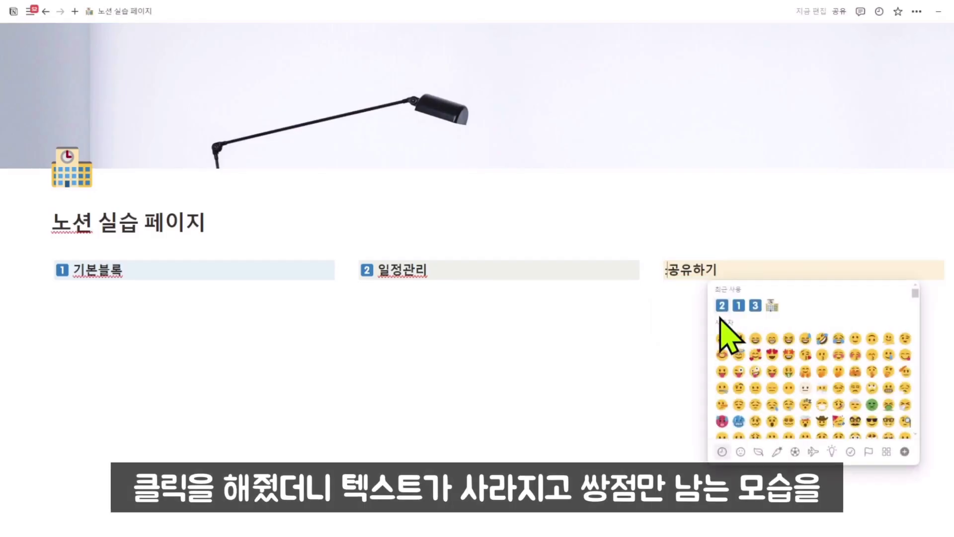
type("3")
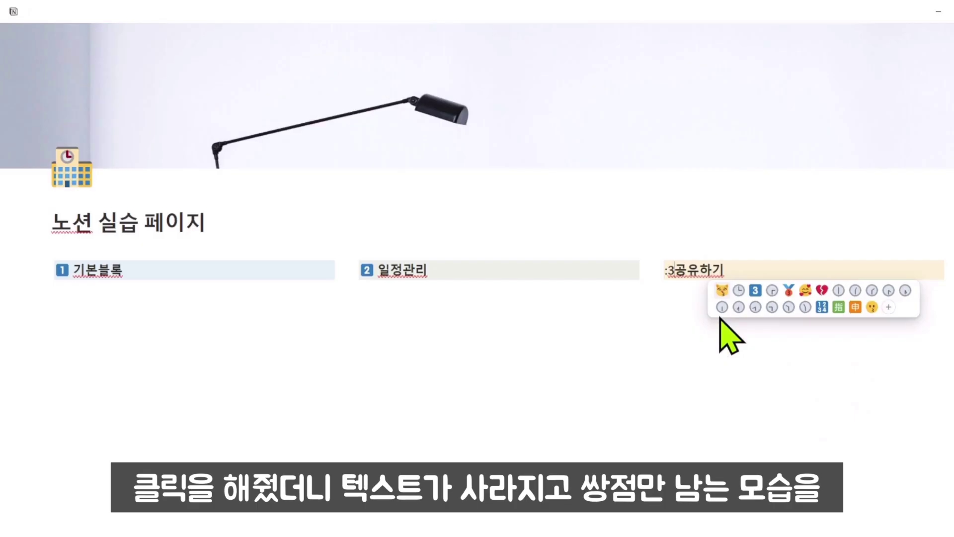
left_click(754, 291)
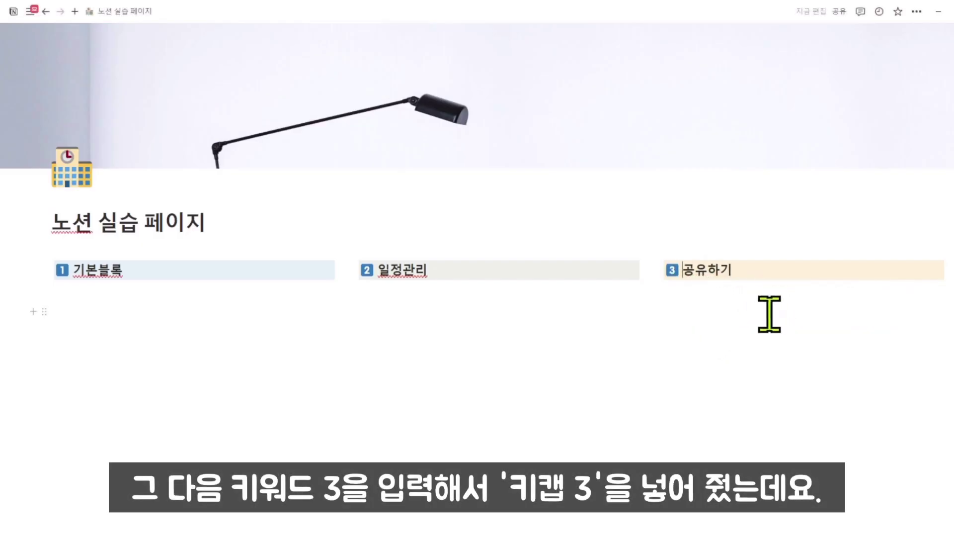
Step: Remove the emoji before 공유하기 and insert keycap 3 again with the direct colon-and-keyword entry ":3"
key("BackSpace")
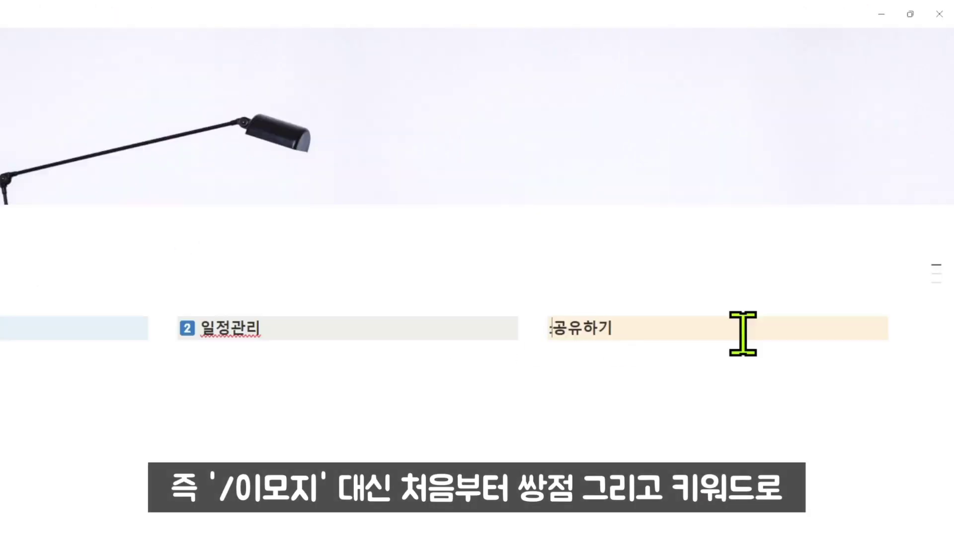
type(":3")
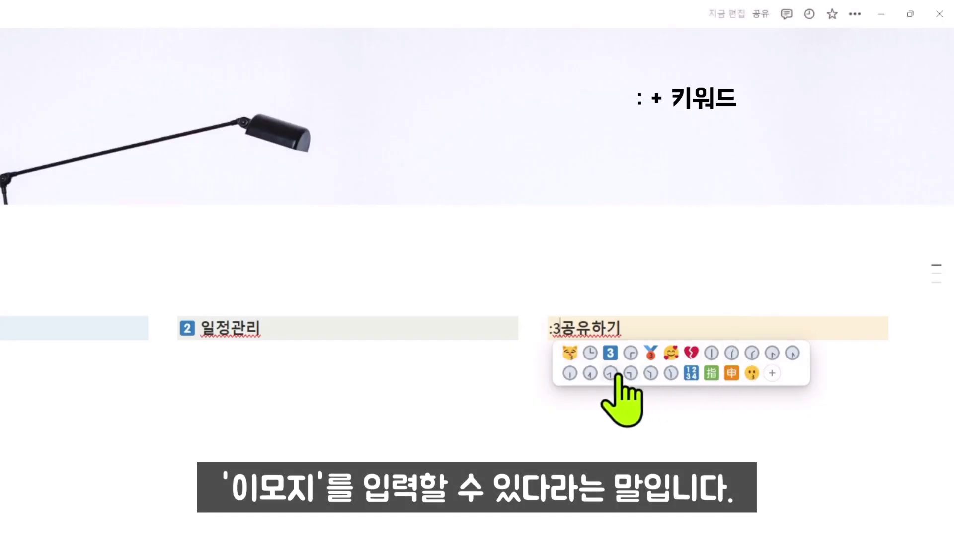
left_click(610, 353)
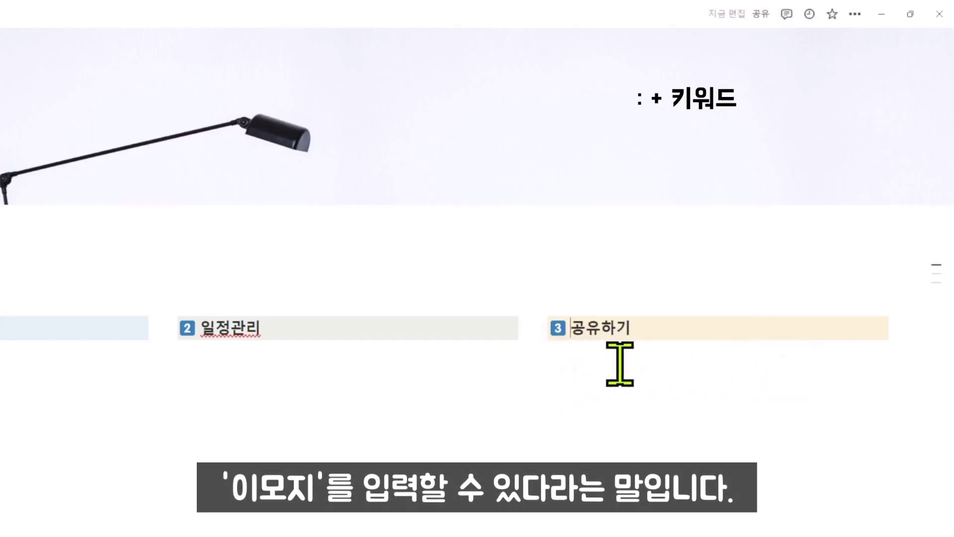